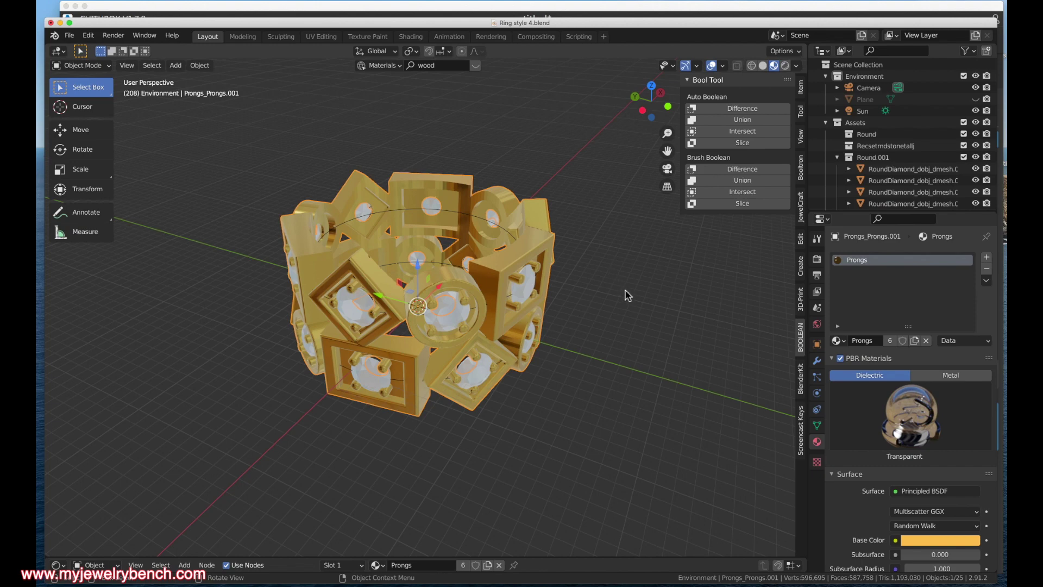
Orbit a full circle around the gold ring in Blender to check each gemstone setting, then zoom in
middle_drag(628, 295, 463, 299)
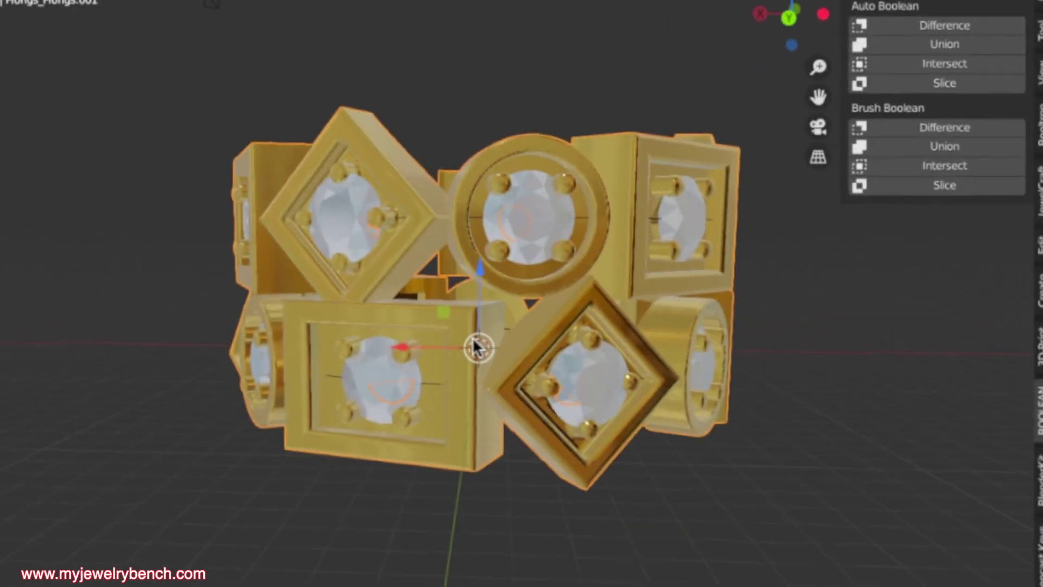
middle_drag(493, 235, 302, 296)
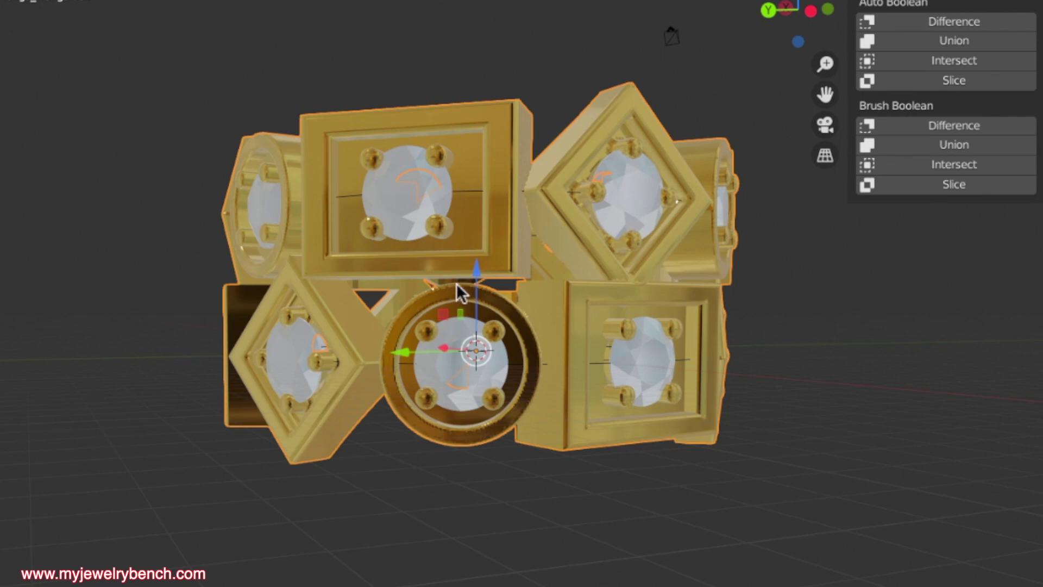
middle_drag(458, 279, 510, 293)
middle_drag(387, 334, 525, 311)
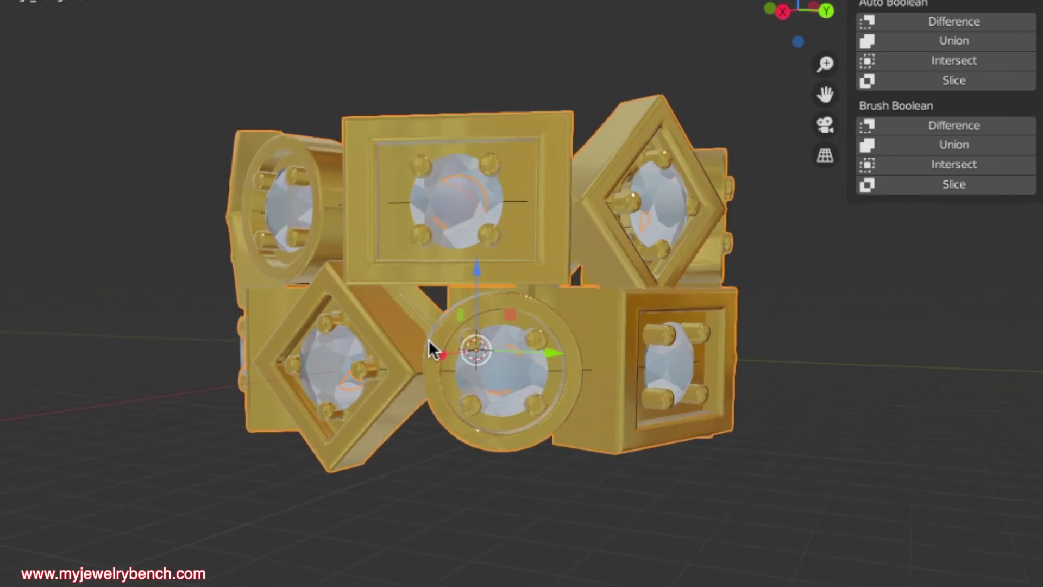
middle_drag(429, 341, 531, 282)
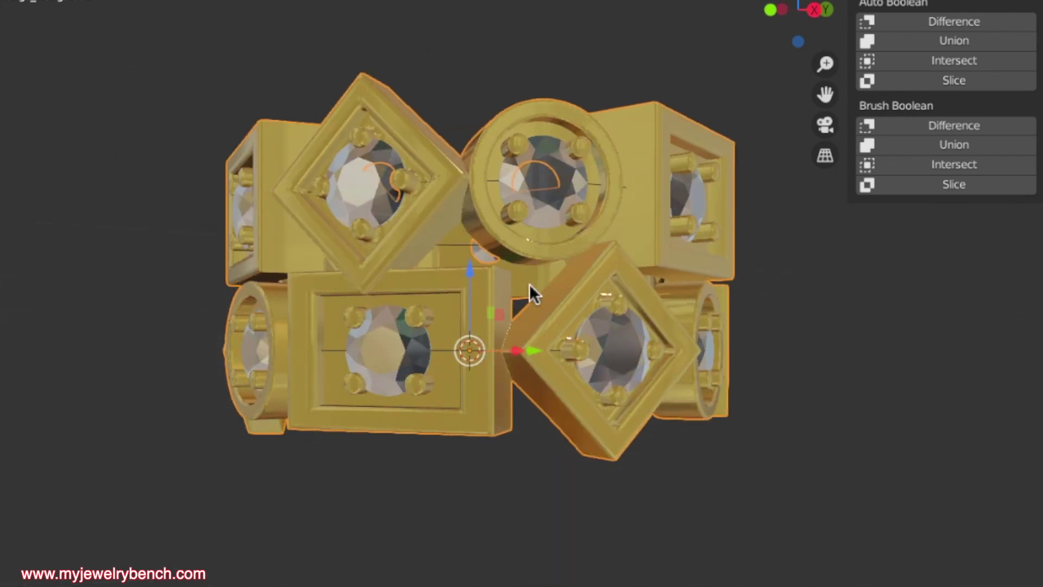
mouse_move(482, 324)
middle_down()
mouse_move(576, 335)
mouse_move(473, 315)
mouse_move(481, 300)
mouse_move(540, 315)
mouse_move(396, 375)
mouse_move(509, 370)
mouse_move(408, 361)
mouse_move(494, 310)
middle_up()
middle_drag(371, 346, 577, 367)
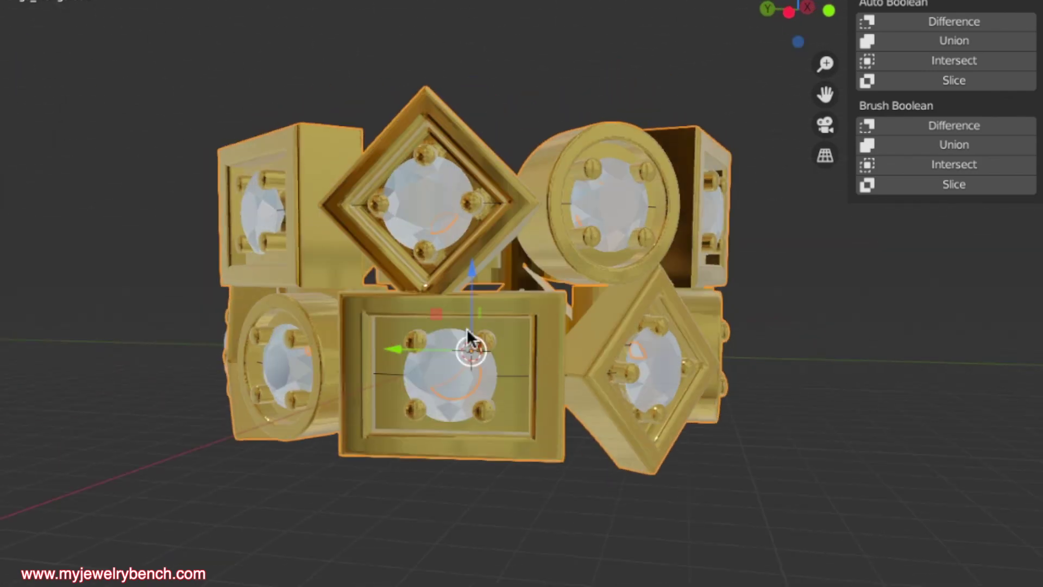
middle_drag(468, 332, 336, 321)
middle_drag(464, 280, 415, 333)
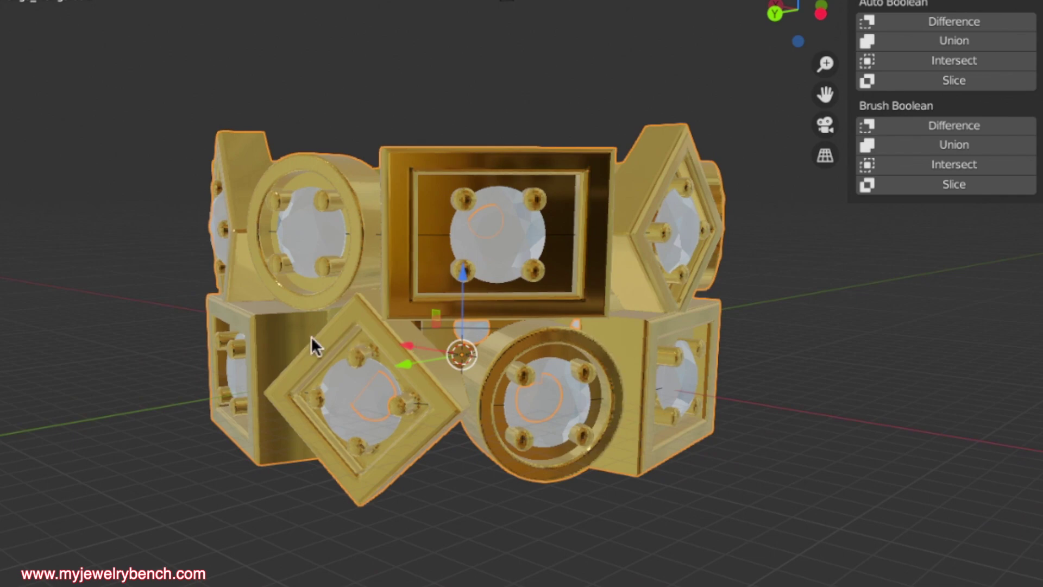
middle_drag(312, 341, 748, 286)
scroll(359, 296, up, 1)
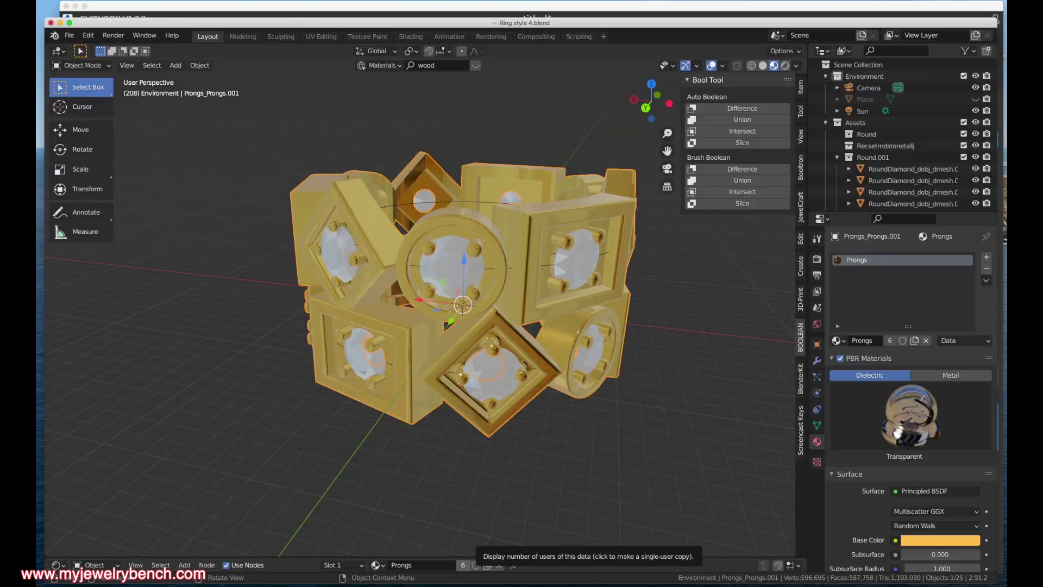
Rotate Ring style 4.obj by +90° about the X axis in CHITUBOX so it sits on the build plate
click(253, 11)
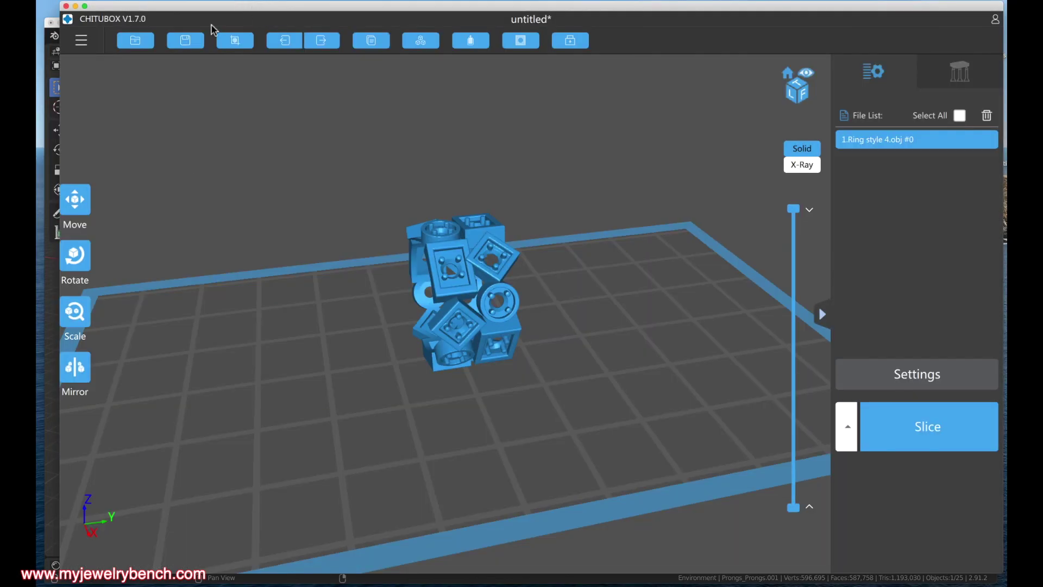
drag(351, 264, 366, 298)
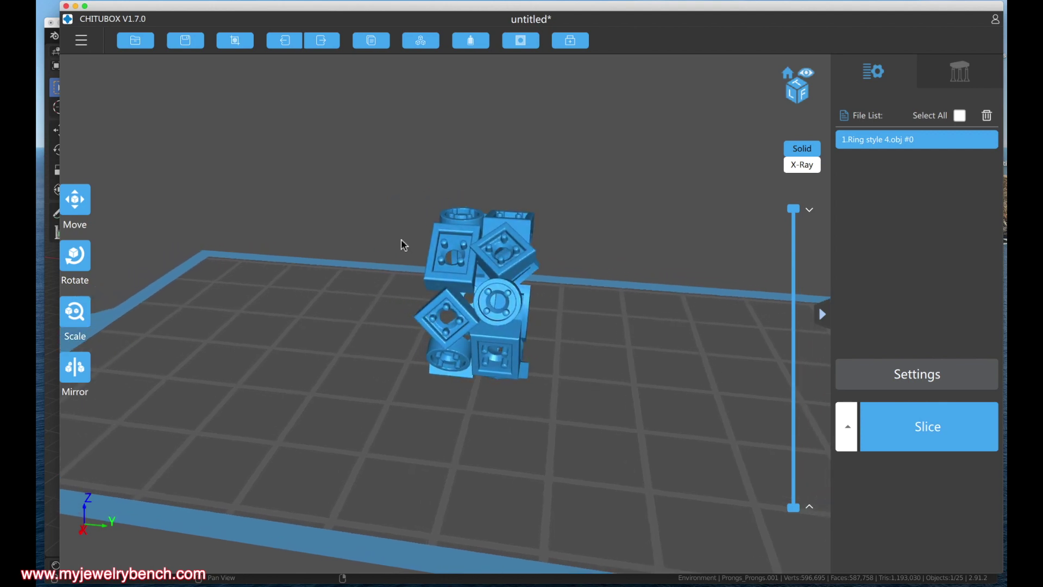
click(82, 262)
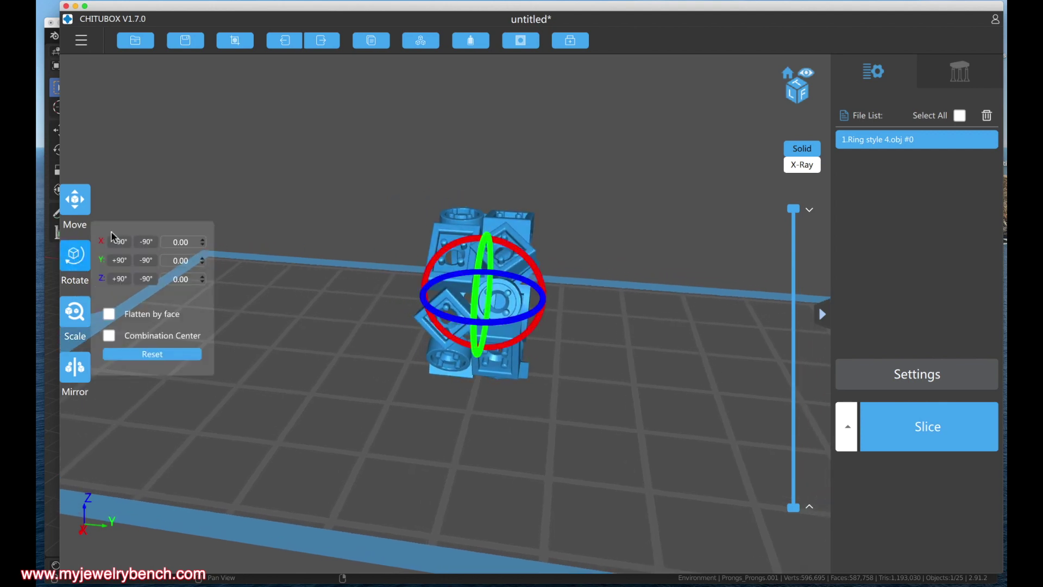
click(120, 242)
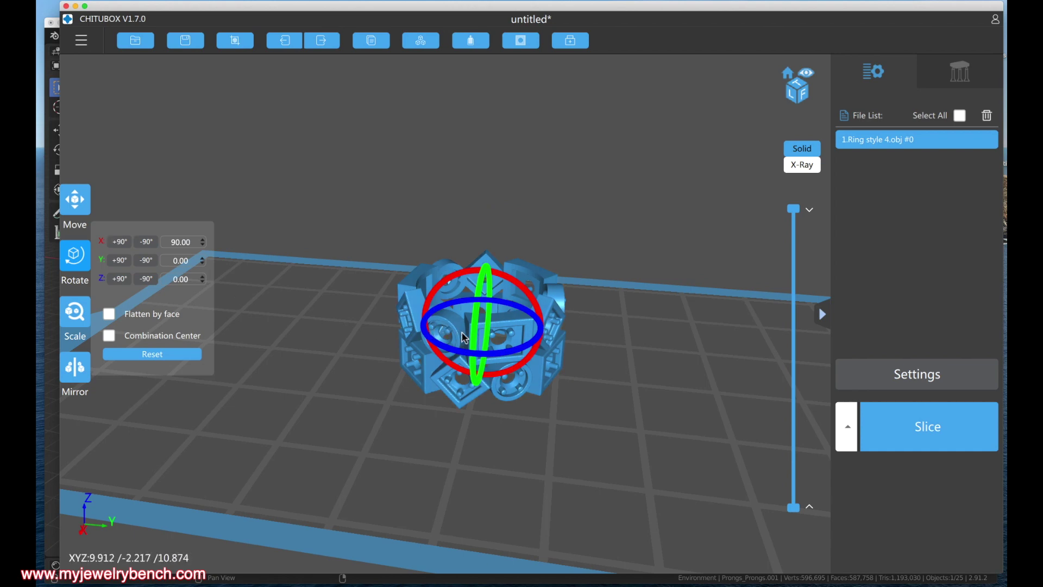
drag(315, 314, 354, 319)
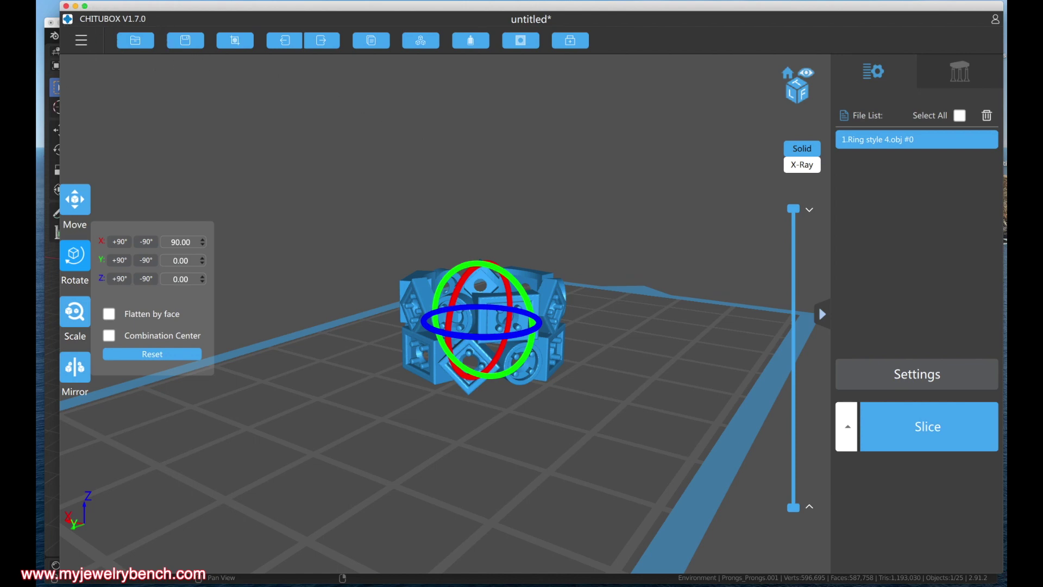
Render an image of the gold-and-diamond ring in Blender from a higher angle, then close the render window
click(47, 353)
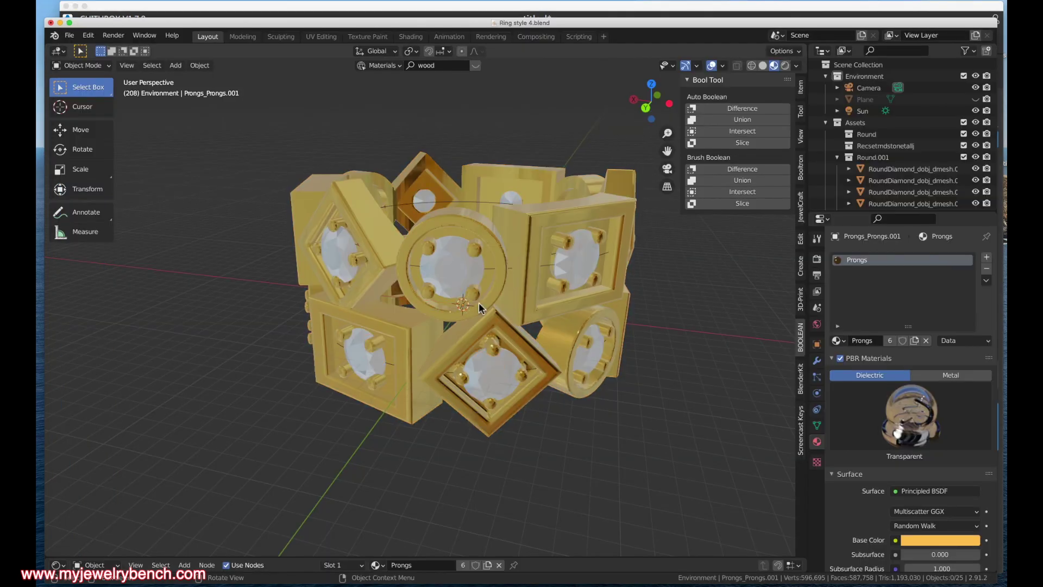
middle_drag(478, 302, 333, 150)
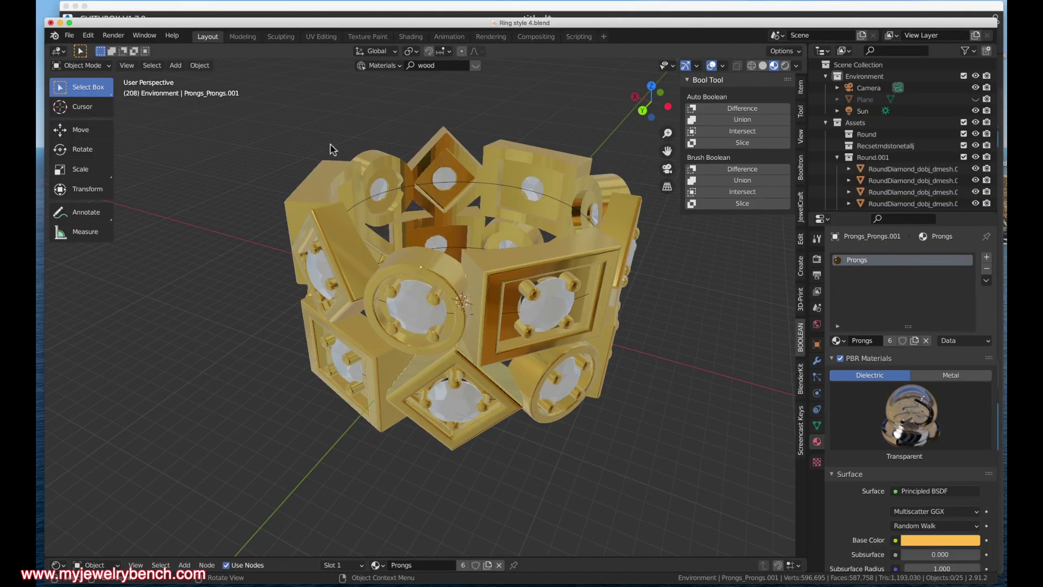
click(122, 38)
click(135, 50)
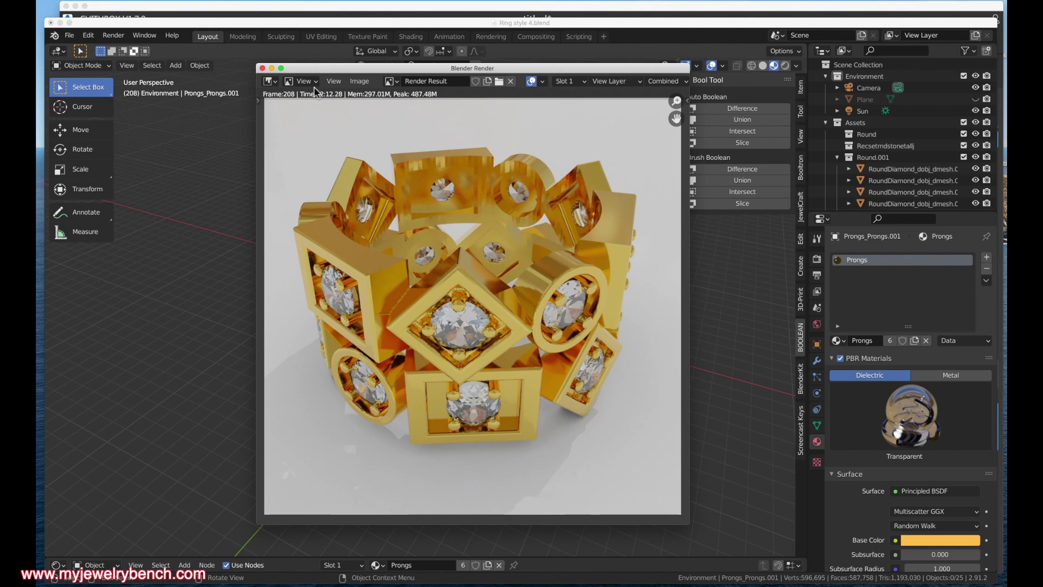
click(263, 68)
Close the Rotate panel in CHITUBOX and view the upright ring from several angles
click(390, 13)
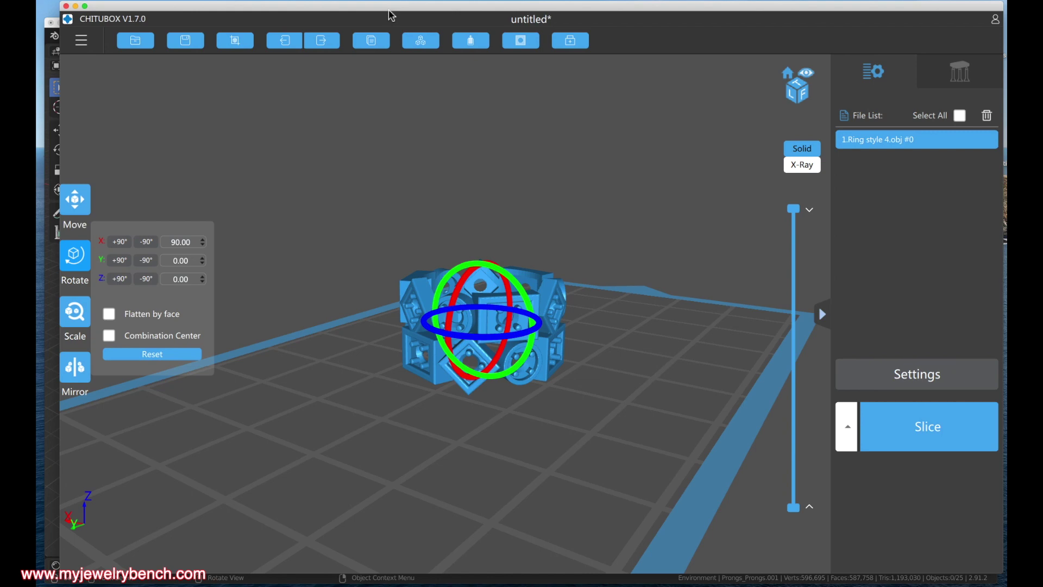
click(500, 418)
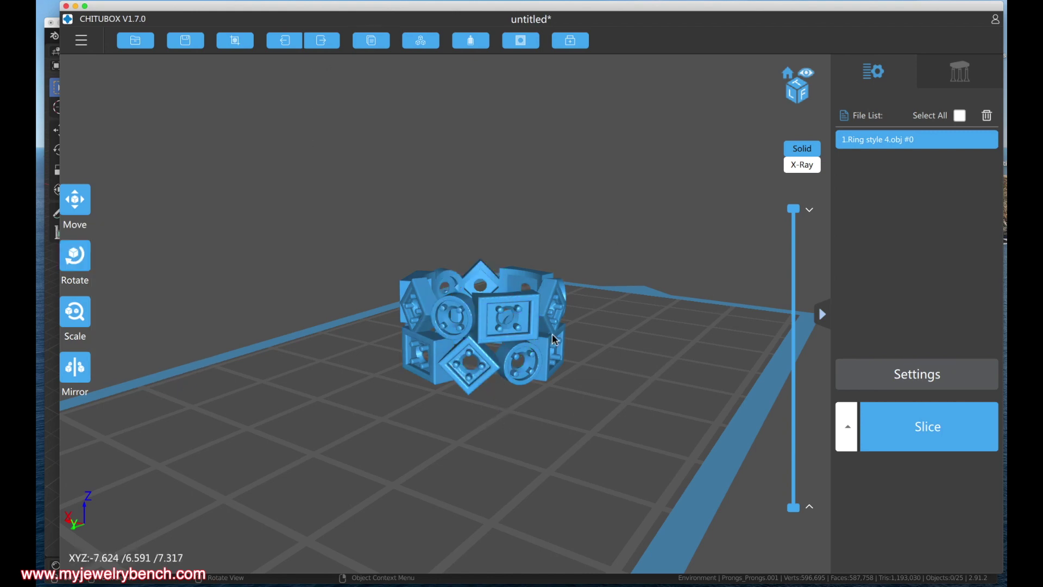
drag(500, 418, 502, 353)
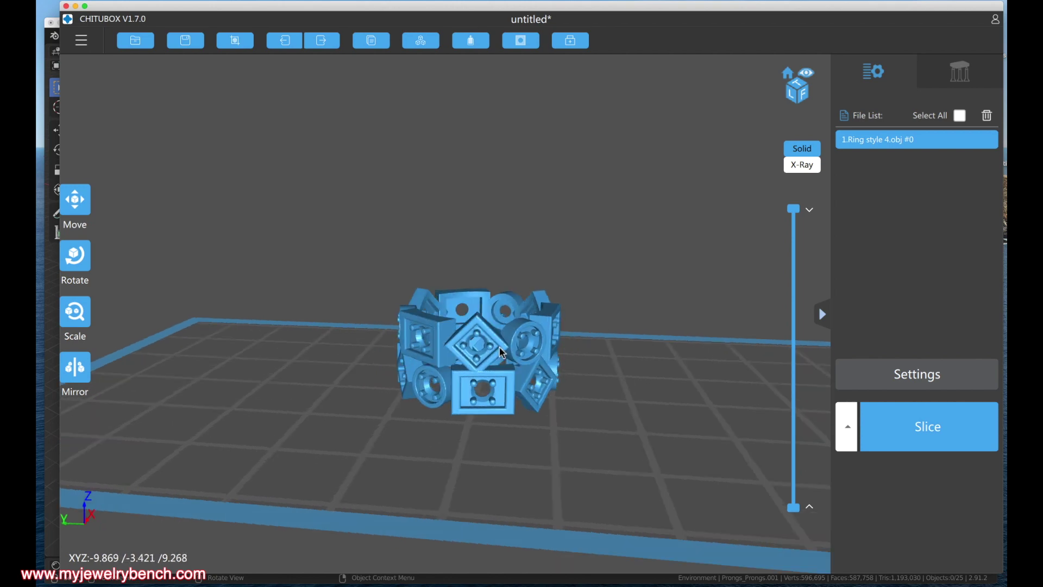
drag(424, 350, 445, 385)
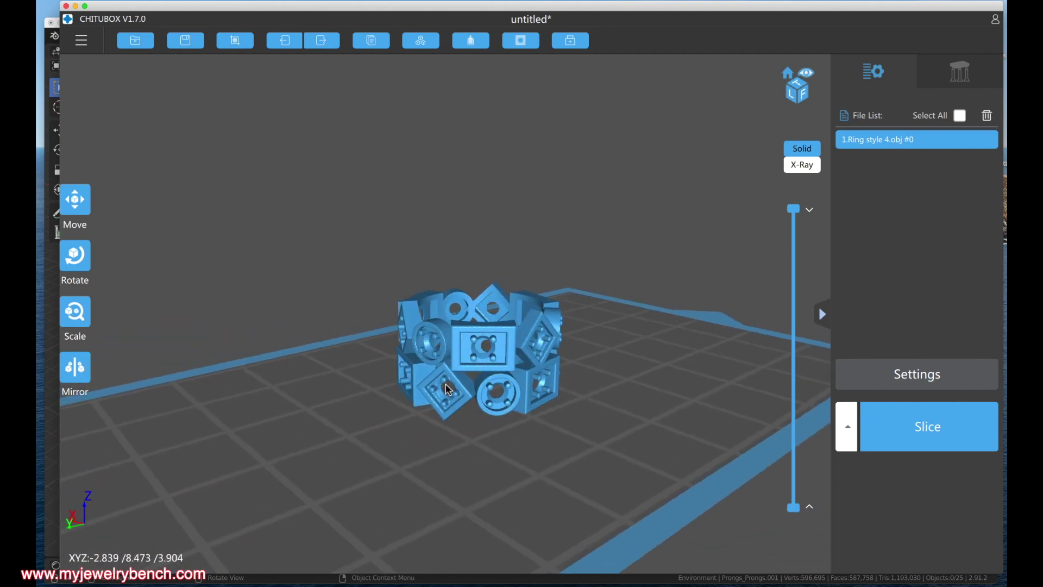
scroll(497, 356, up, 5)
scroll(501, 366, down, 4)
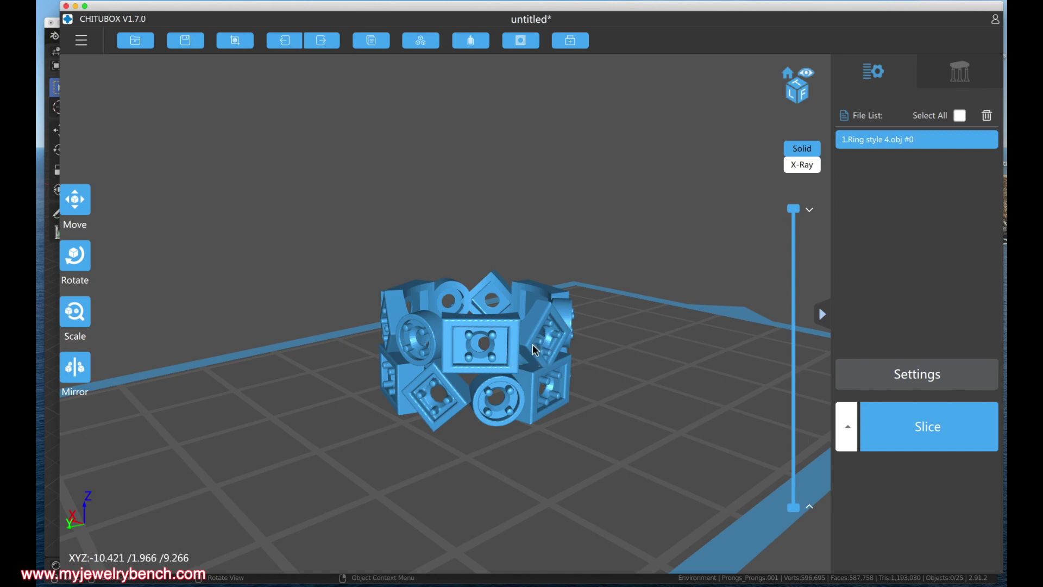
drag(536, 350, 497, 352)
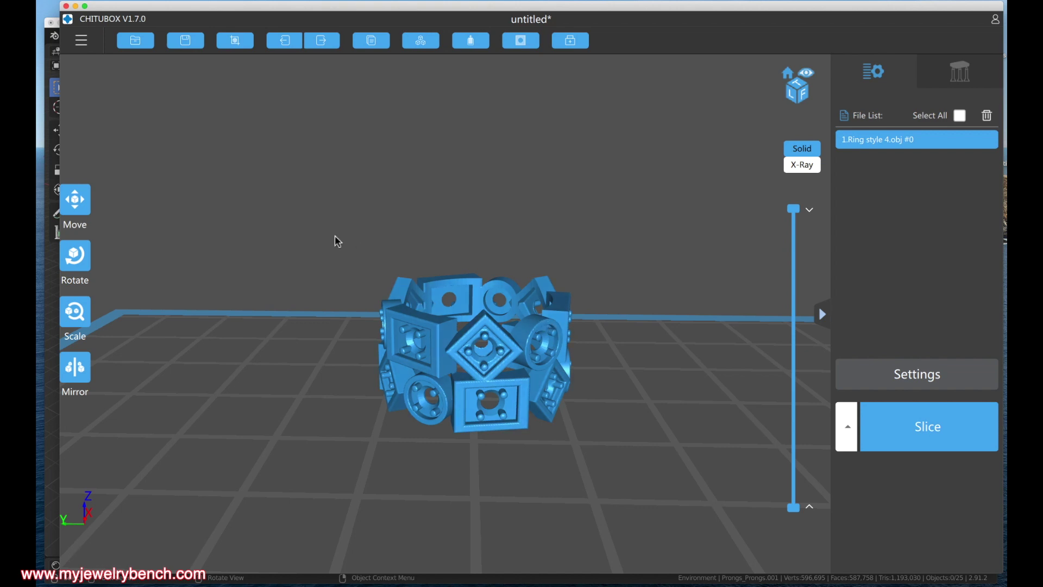
Scale the ring to 109% on all axes, about 23.32 × 23.42 × 14.27 mm
click(84, 320)
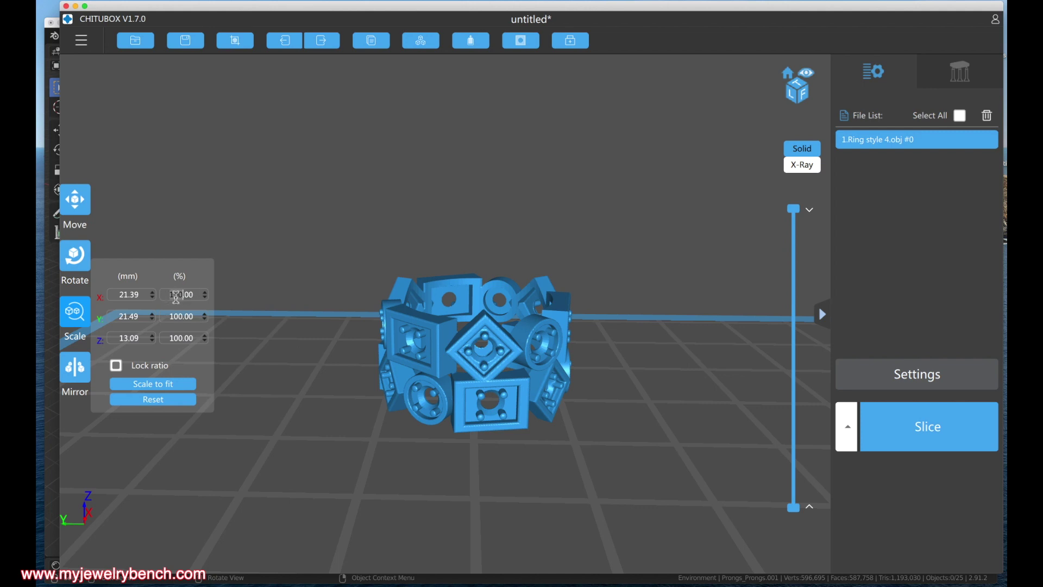
text(109)
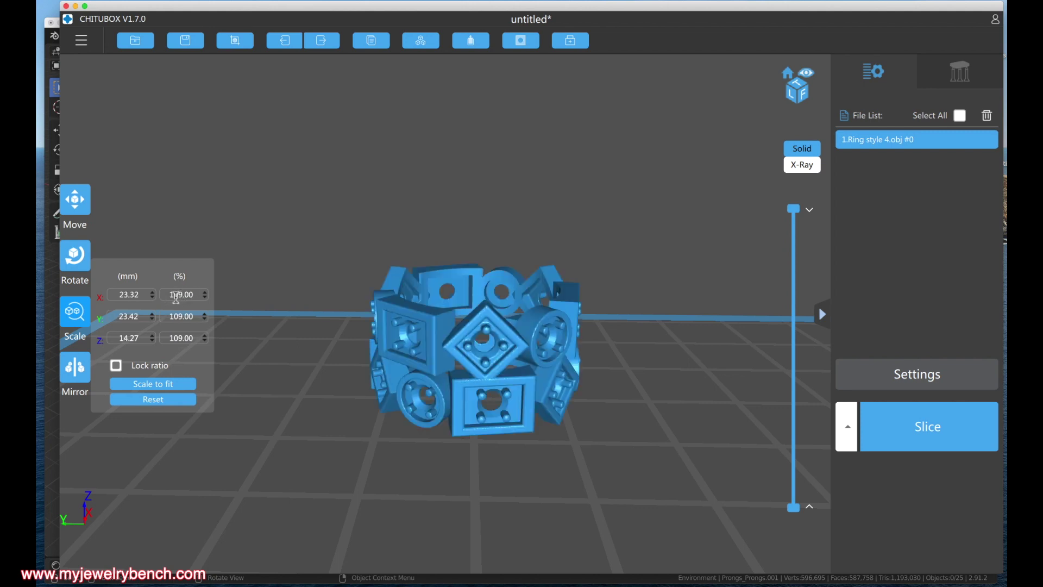
click(300, 343)
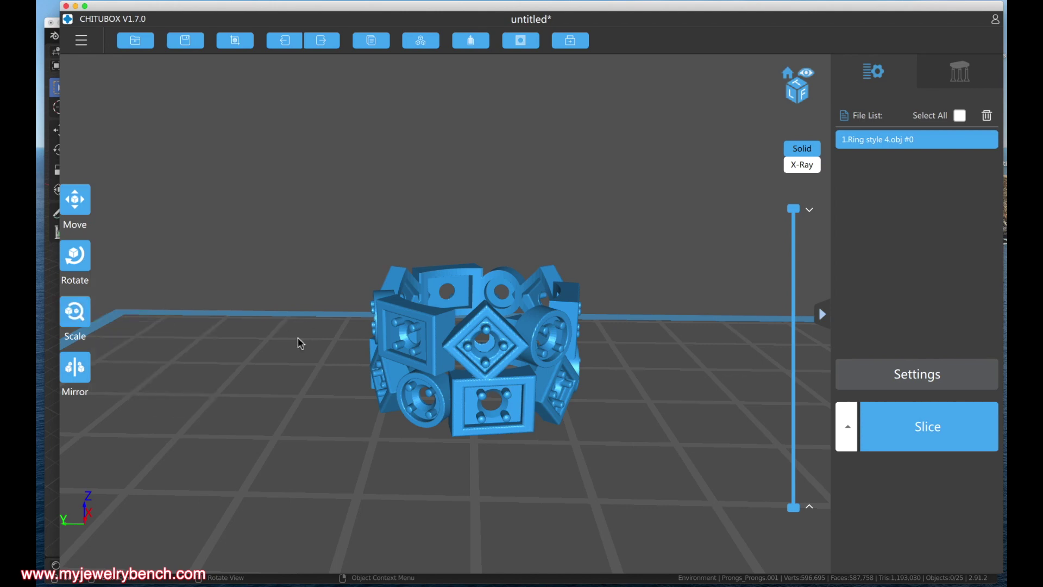
drag(508, 354, 459, 262)
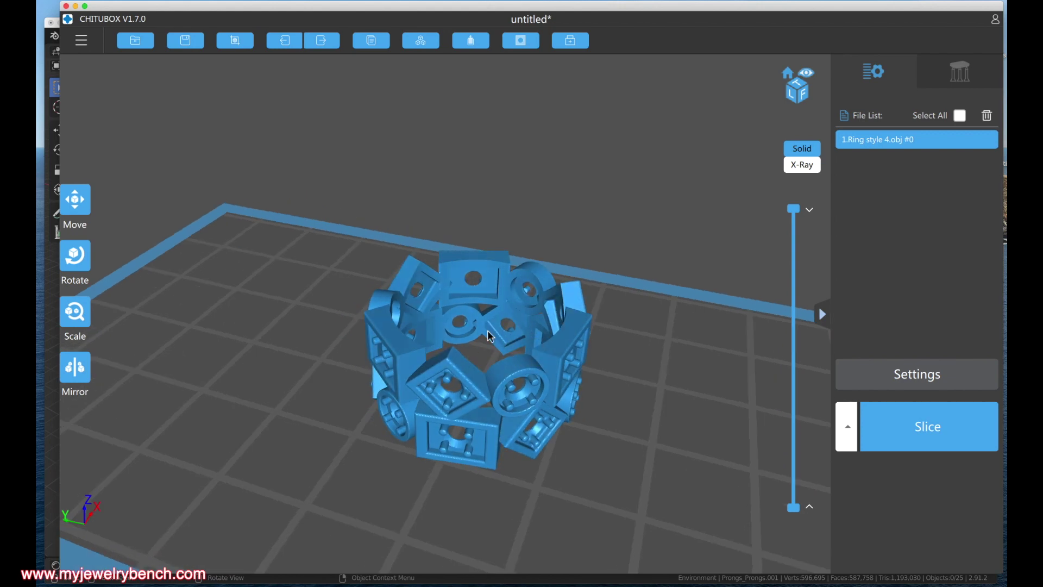
Auto-generate Medium supports with a raft under the whole ring, at 58% density and 53° angle
click(957, 74)
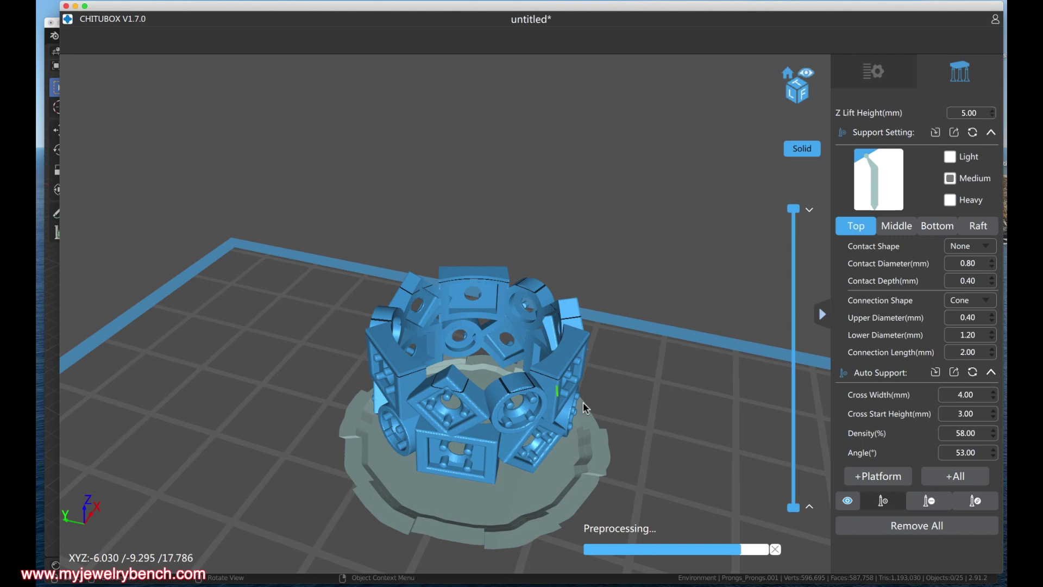
scroll(473, 381, down, 1)
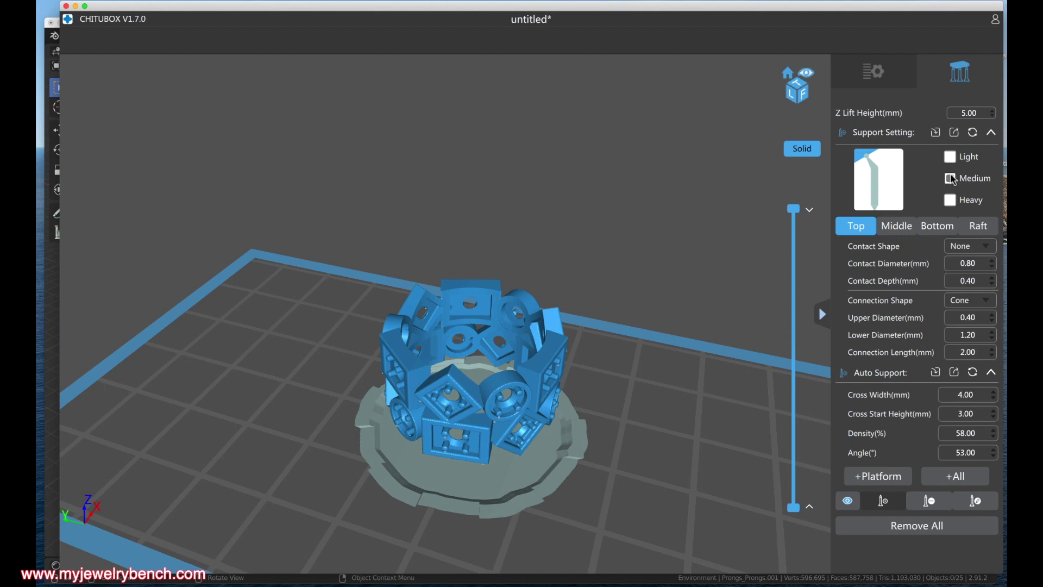
click(946, 479)
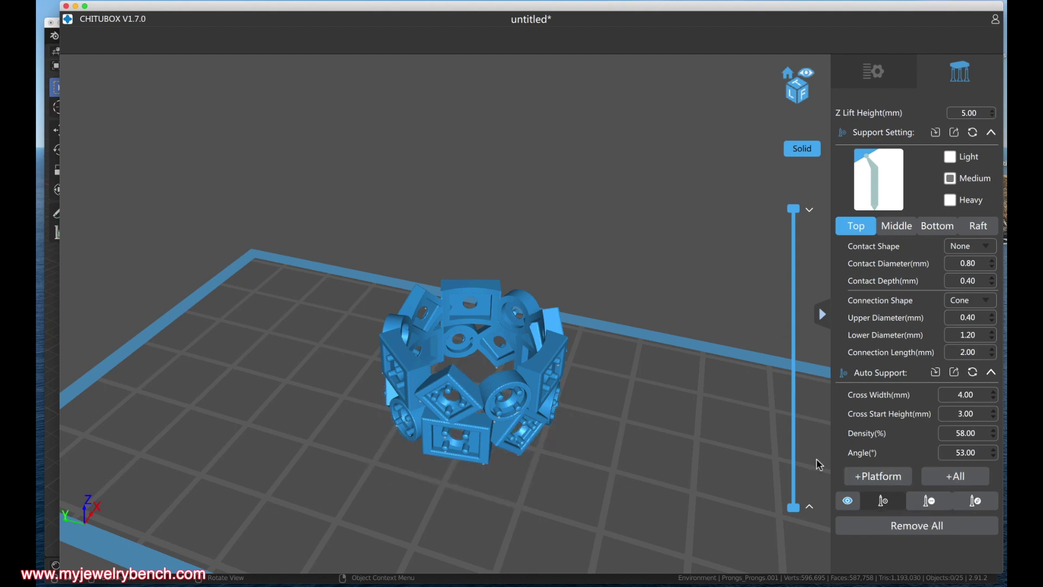
right_drag(558, 435, 413, 369)
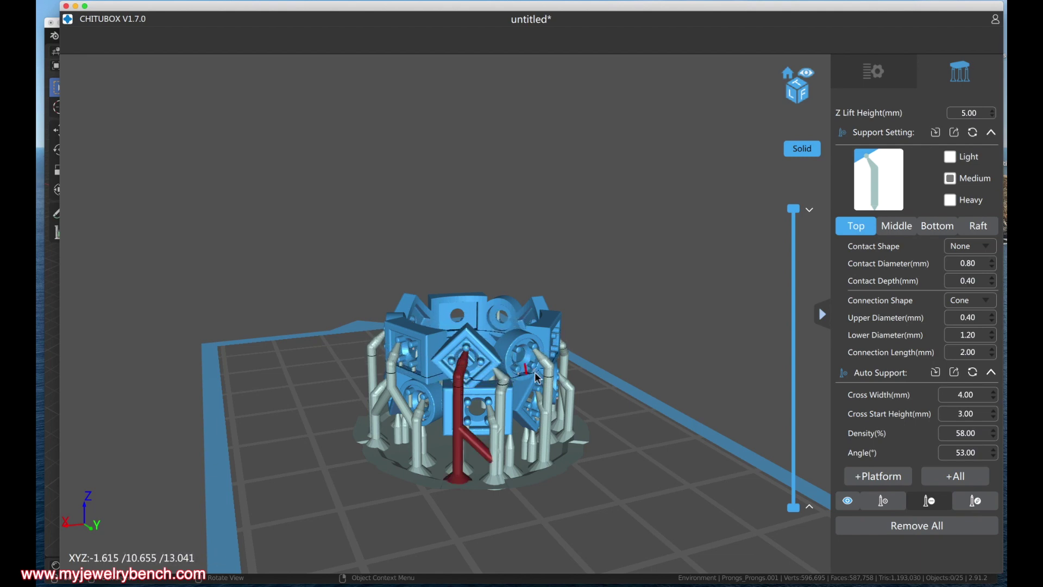
right_drag(552, 376, 429, 367)
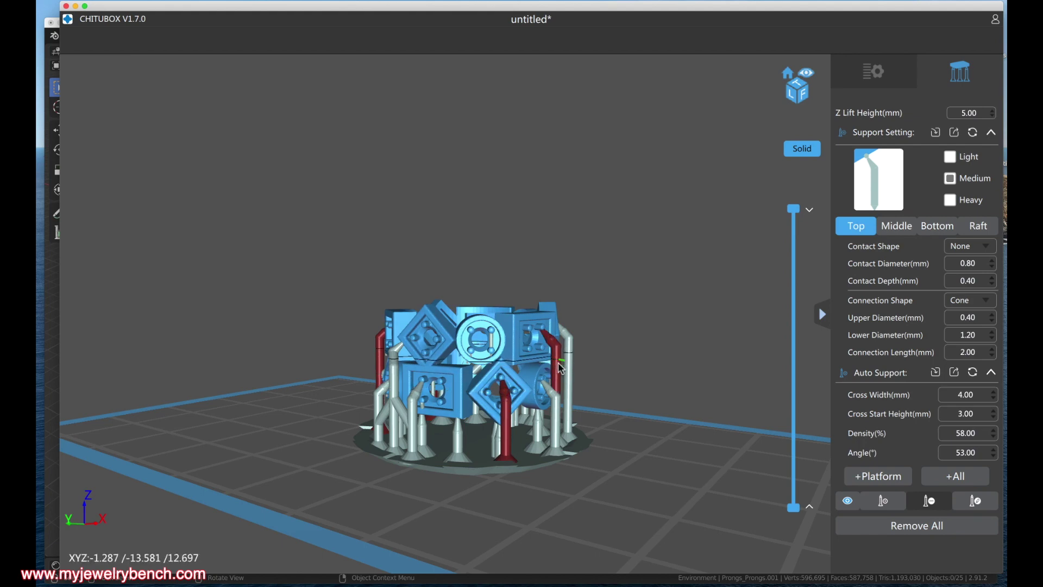
right_drag(562, 370, 530, 405)
right_drag(579, 373, 492, 421)
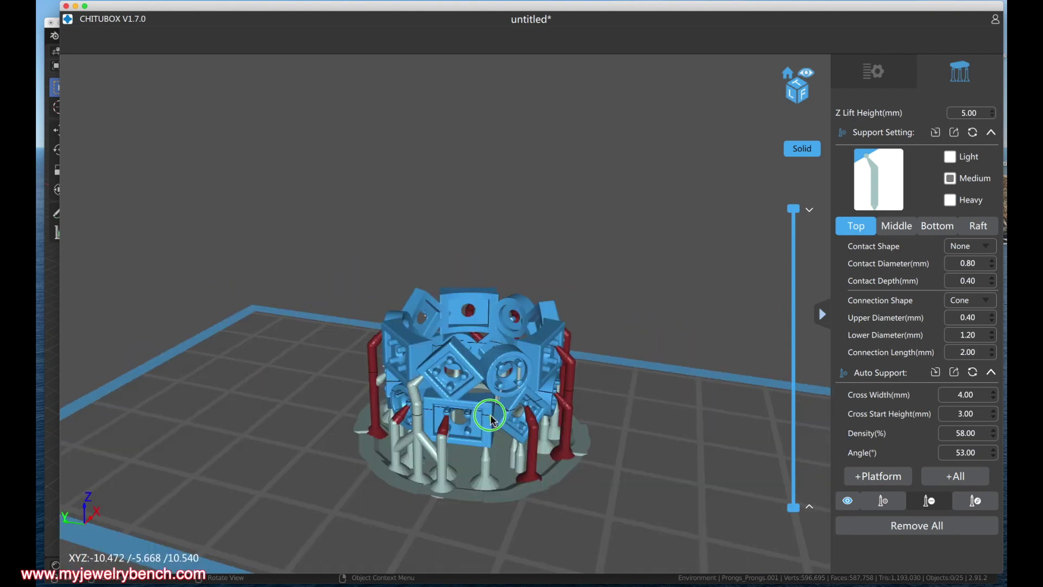
right_drag(577, 421, 546, 405)
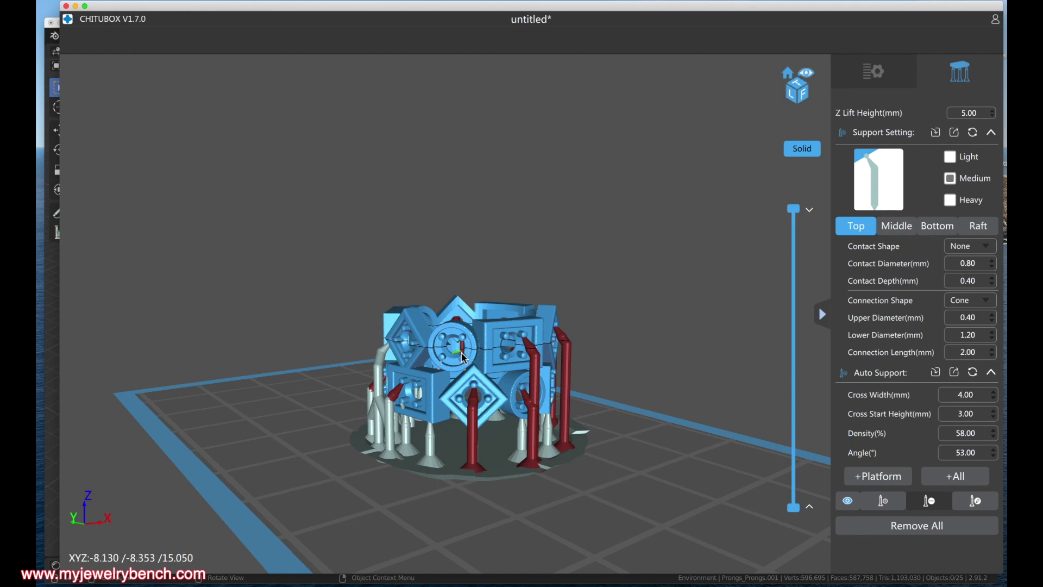
right_drag(425, 422, 539, 465)
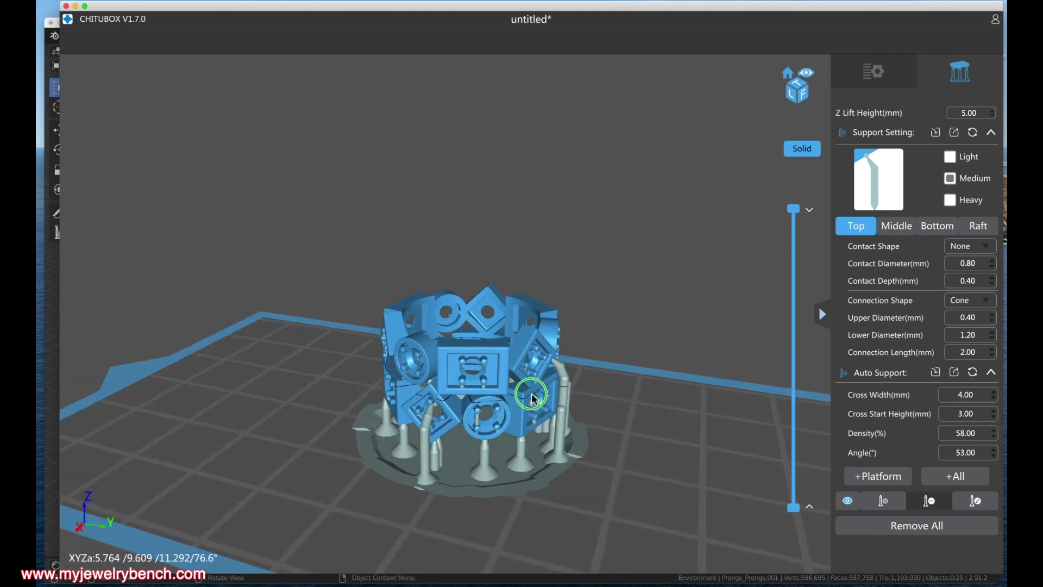
Place one manual support on the ring's inner face with the Add Support tool
right_drag(534, 399, 515, 384)
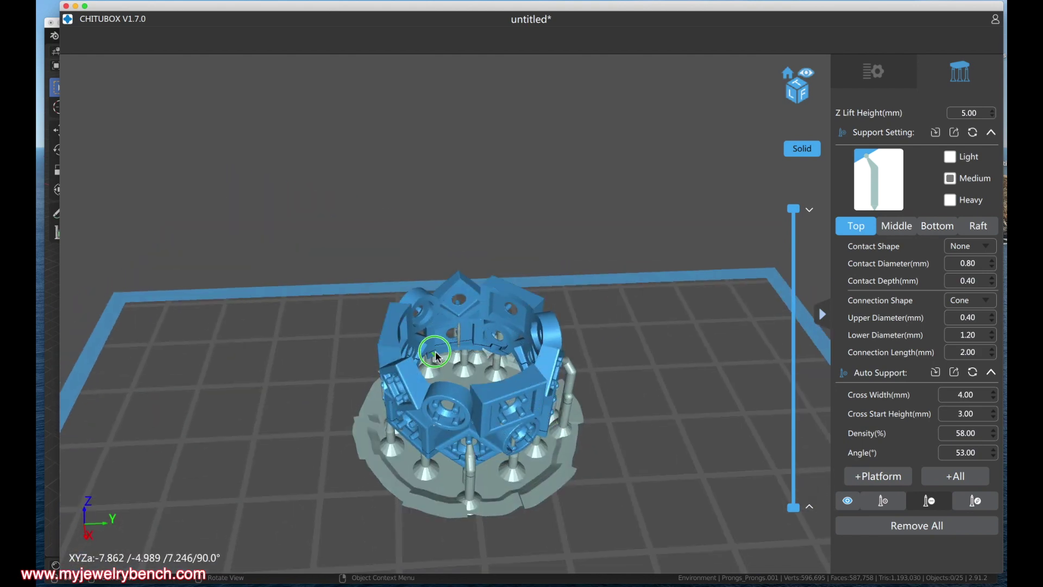
right_drag(437, 357, 492, 341)
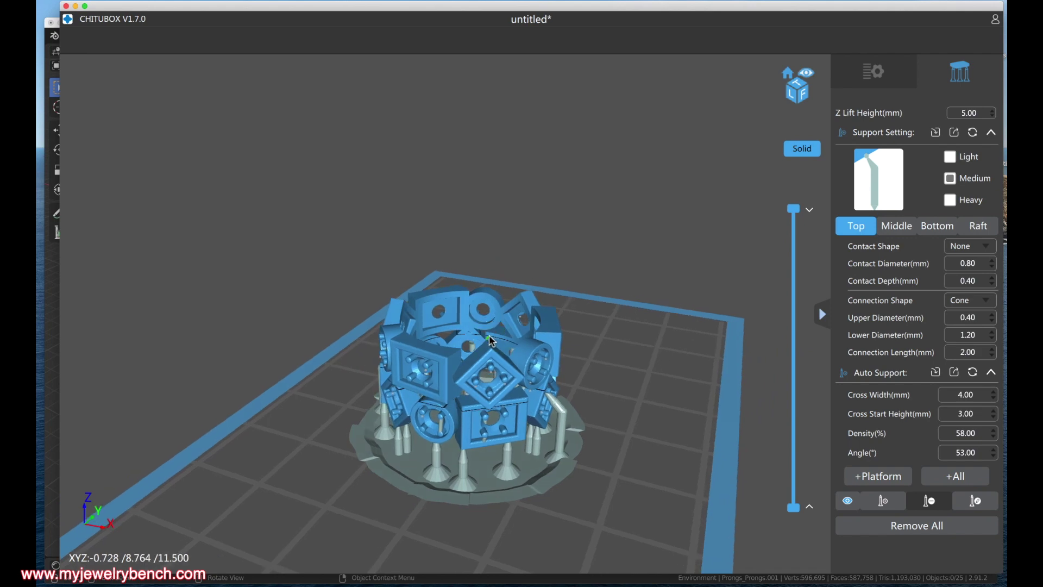
scroll(488, 338, up, 8)
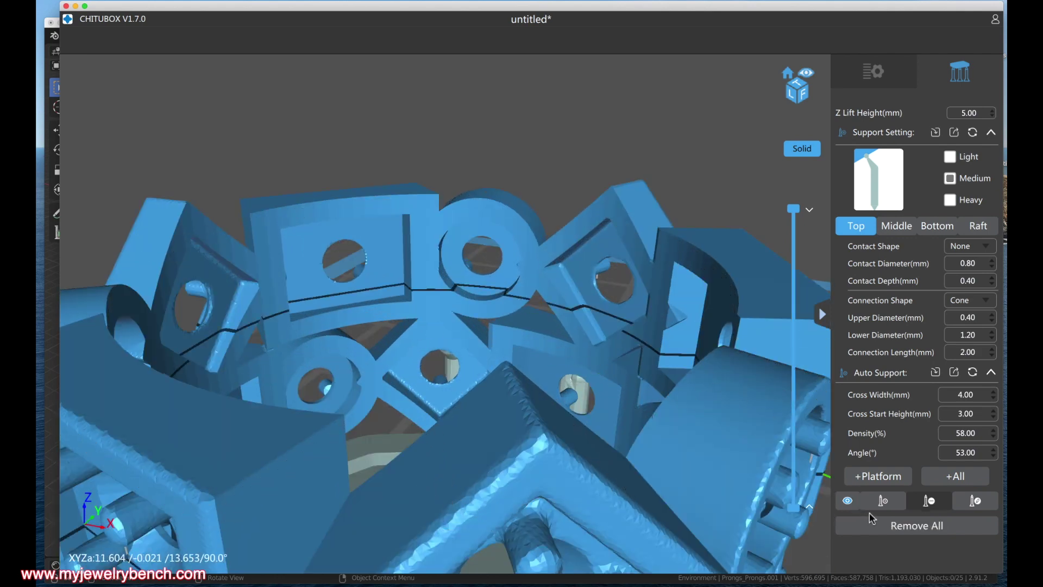
click(882, 501)
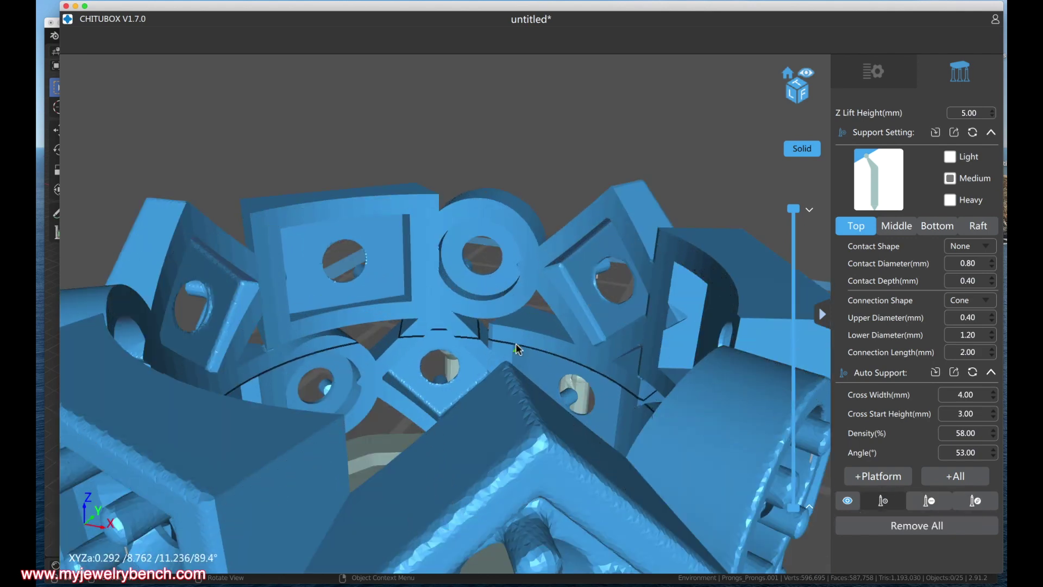
right_drag(429, 330, 565, 293)
click(520, 254)
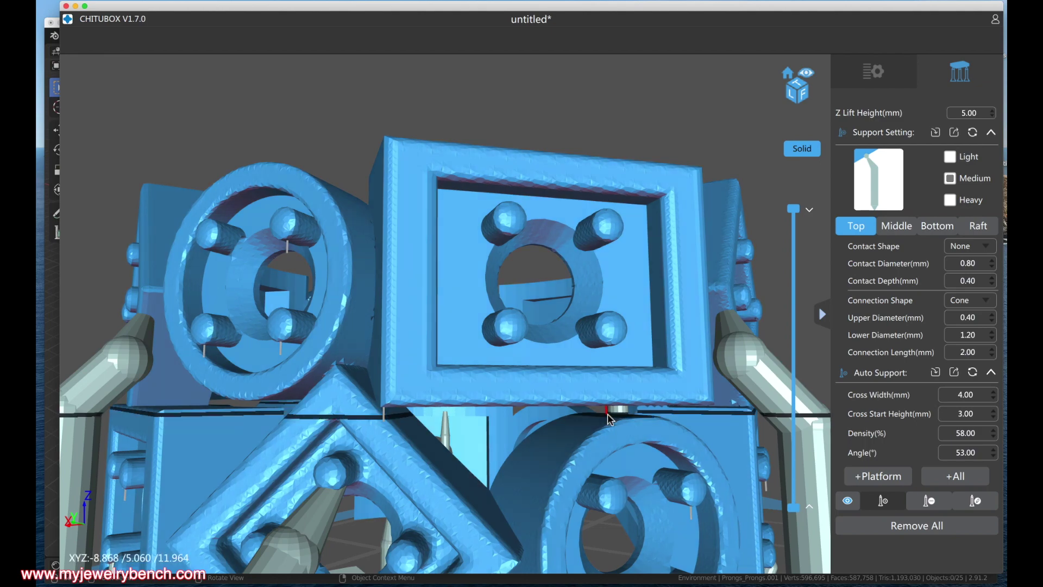
Orbit around the ring to look for other areas missing supports
right_drag(605, 417, 622, 342)
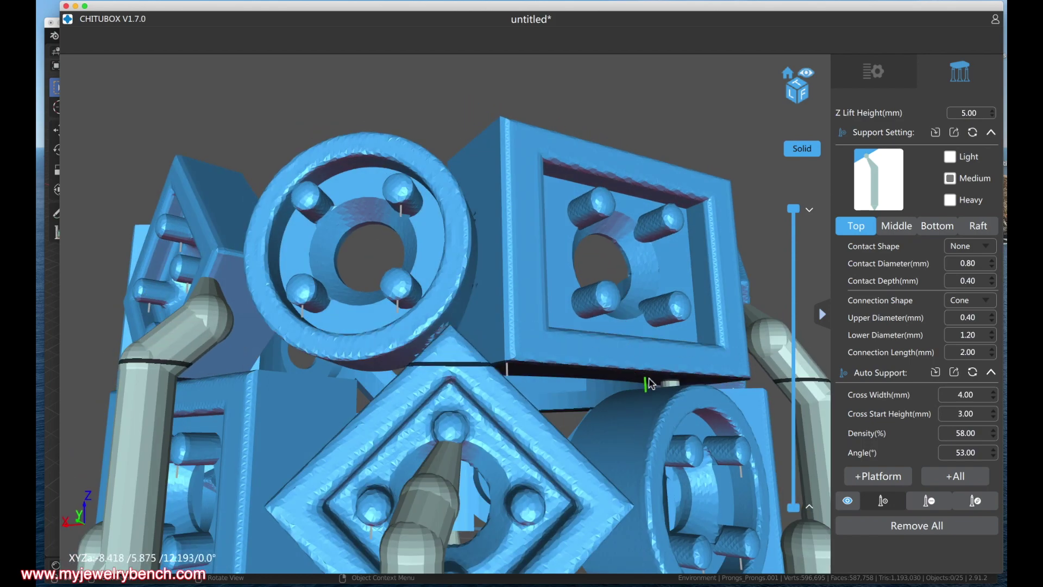
right_drag(568, 391, 601, 377)
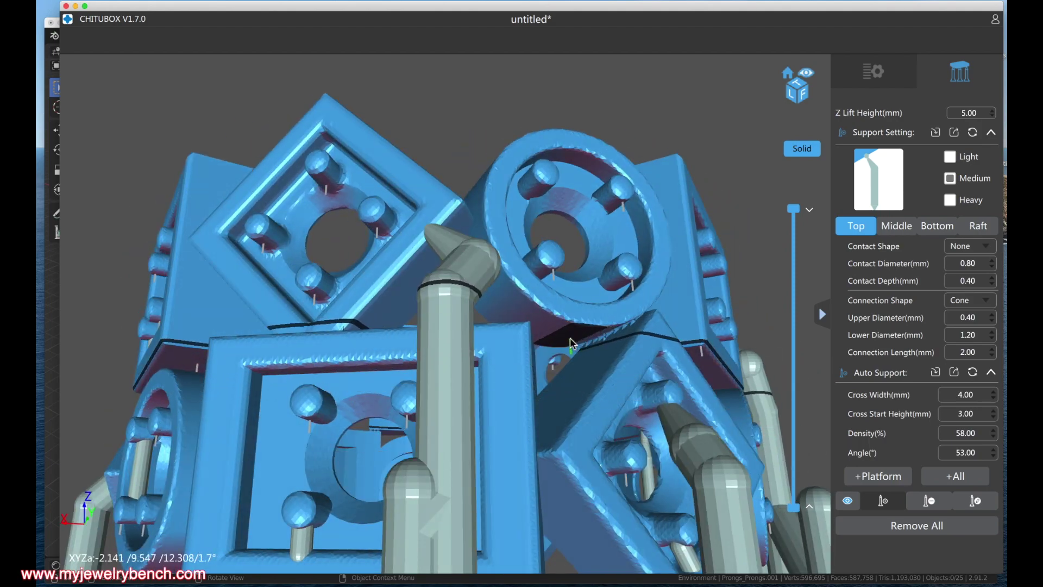
right_drag(565, 349, 535, 375)
Add three more manual support columns beneath the ring's inner band
click(467, 292)
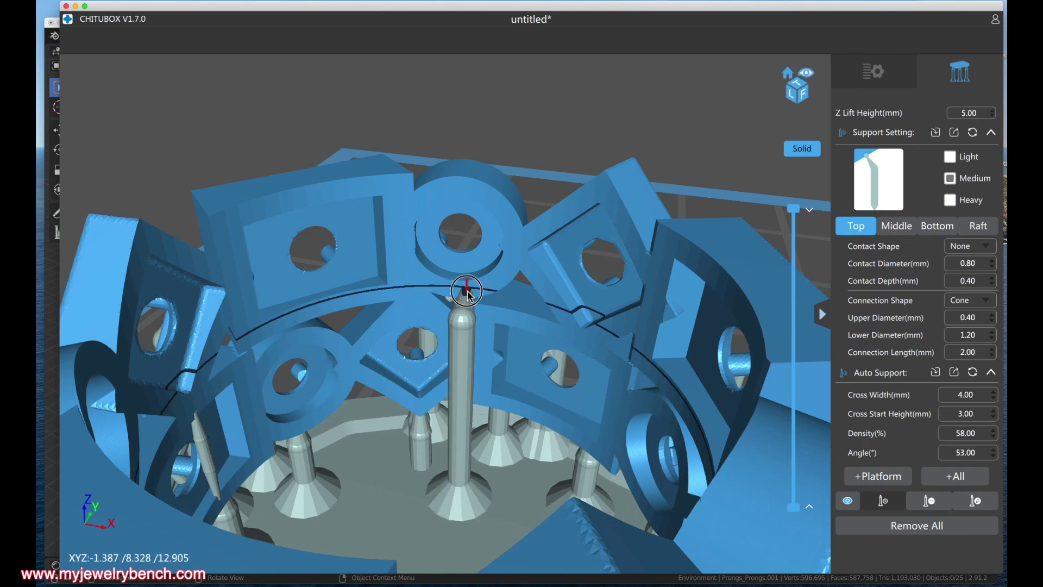
click(322, 308)
right_drag(333, 369, 402, 360)
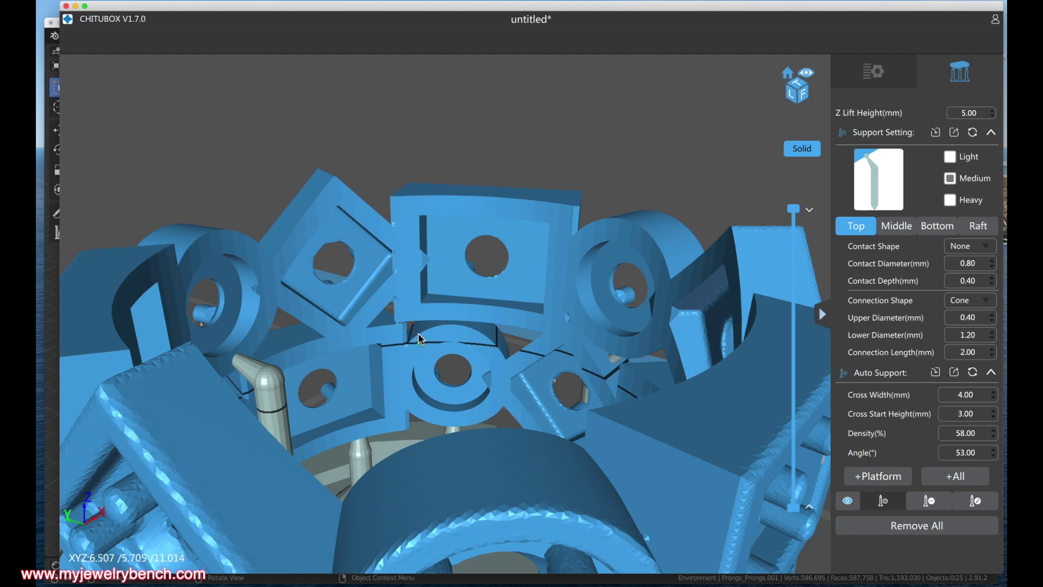
click(460, 320)
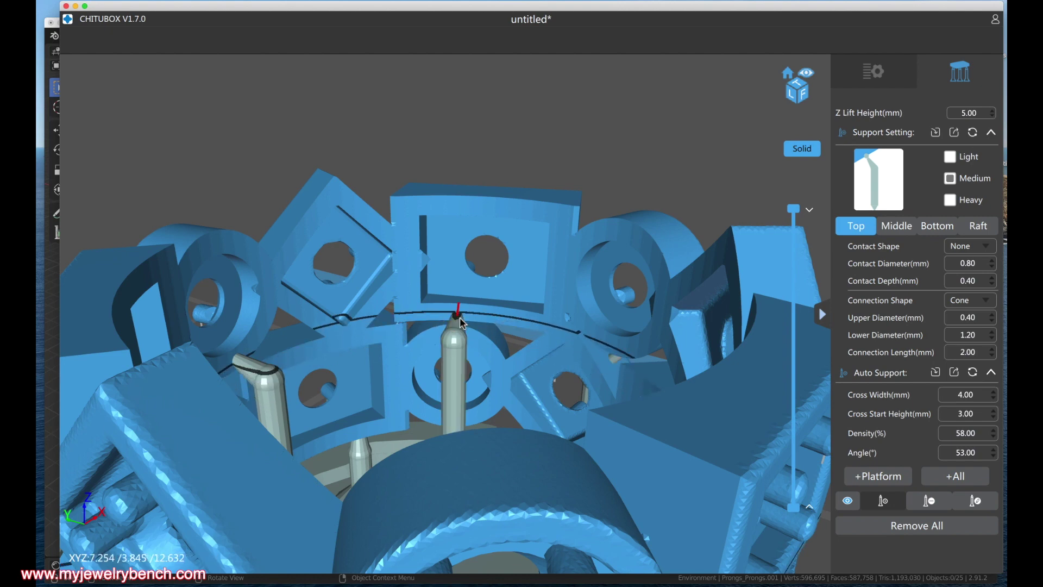
right_drag(458, 318, 394, 354)
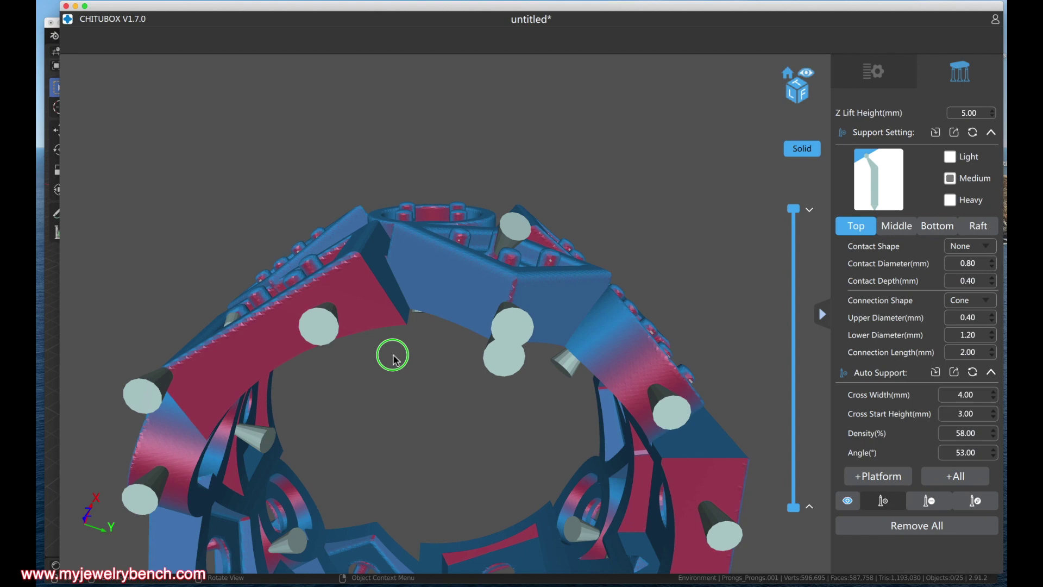
Delete the unwanted support at the ring's lower left
scroll(537, 401, down, 5)
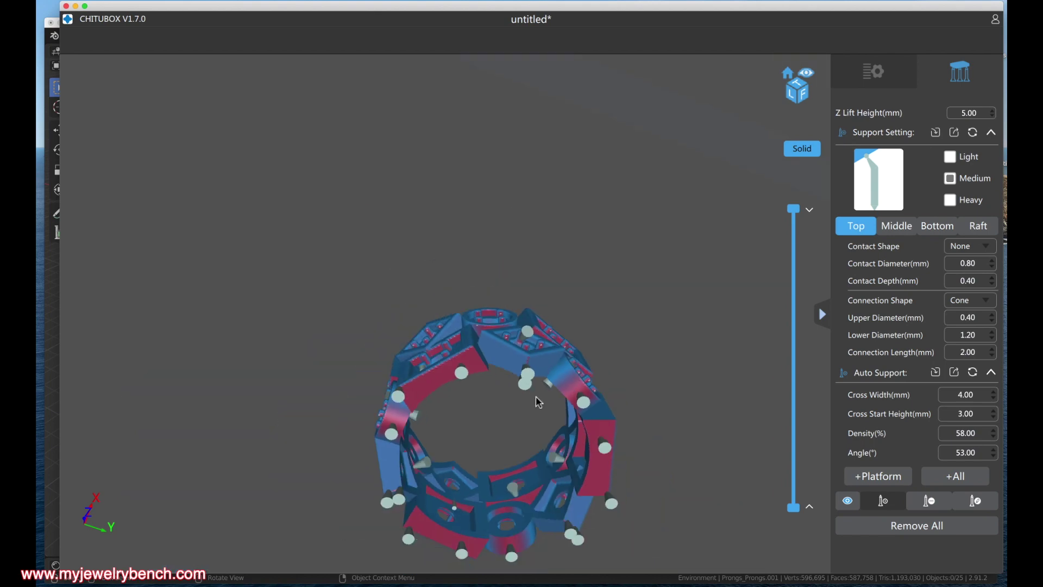
click(883, 500)
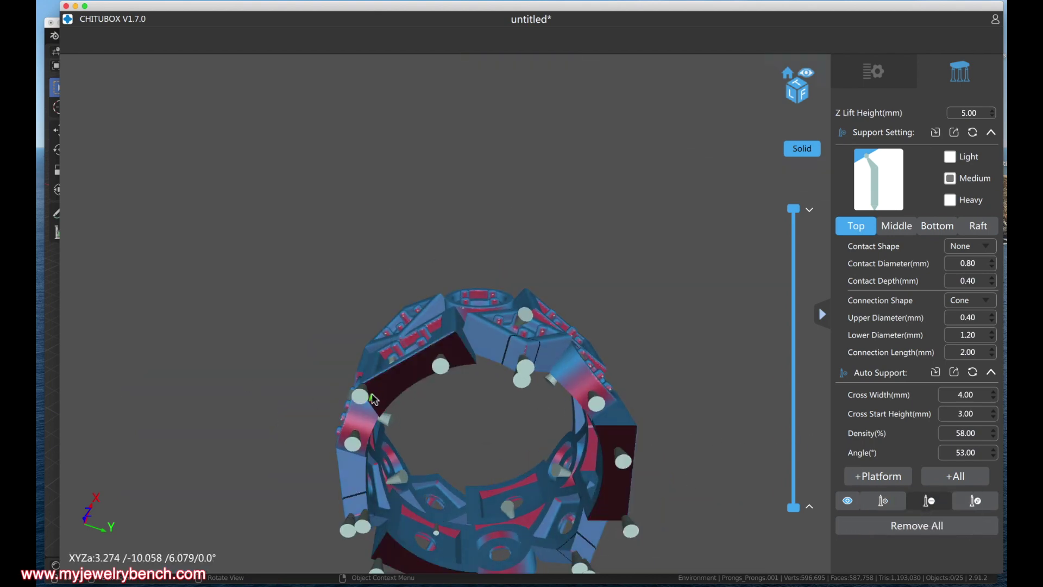
mouse_move(493, 400)
right_down()
mouse_move(492, 344)
mouse_move(479, 408)
right_up()
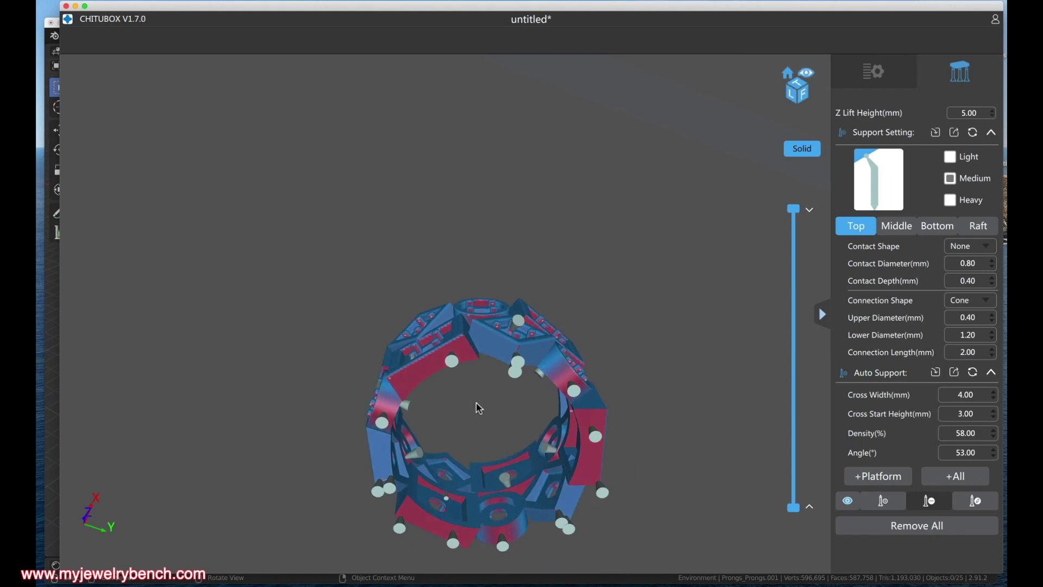
click(600, 496)
click(402, 528)
Add six manual supports on the left inner, right underside and lower-left dark faces
click(883, 504)
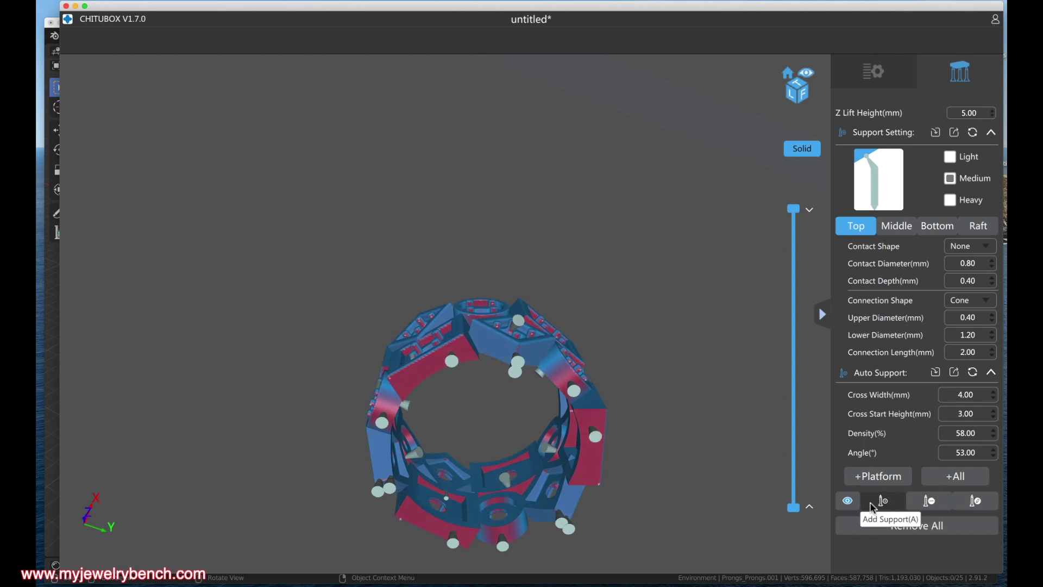
click(409, 383)
click(429, 372)
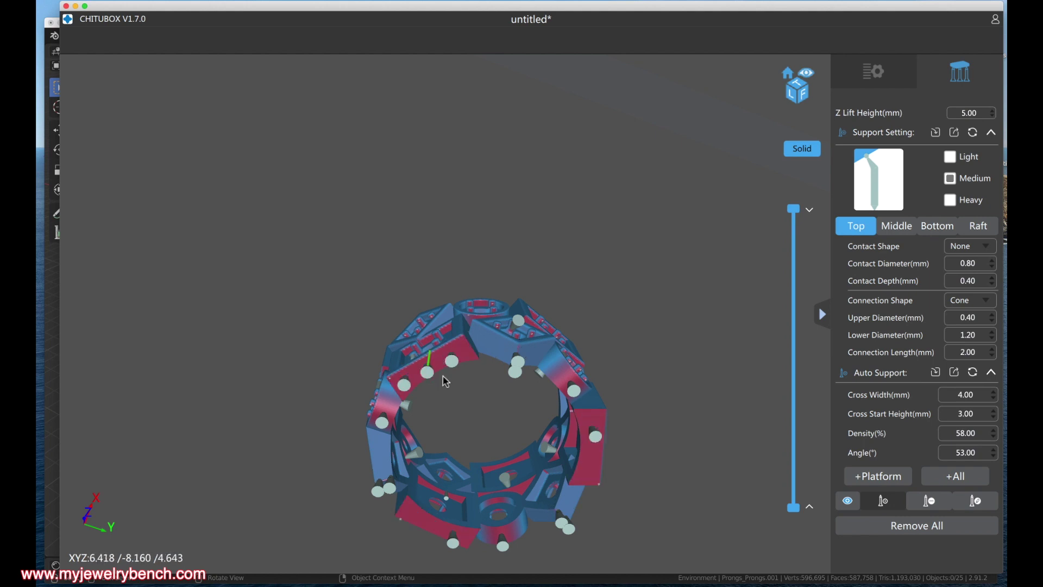
click(595, 461)
click(587, 481)
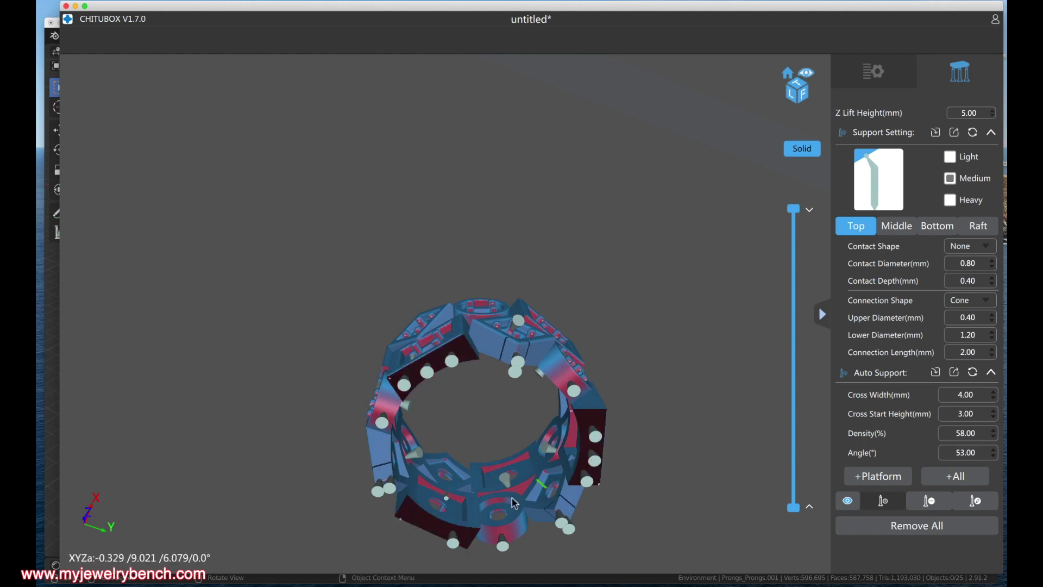
click(405, 518)
click(430, 521)
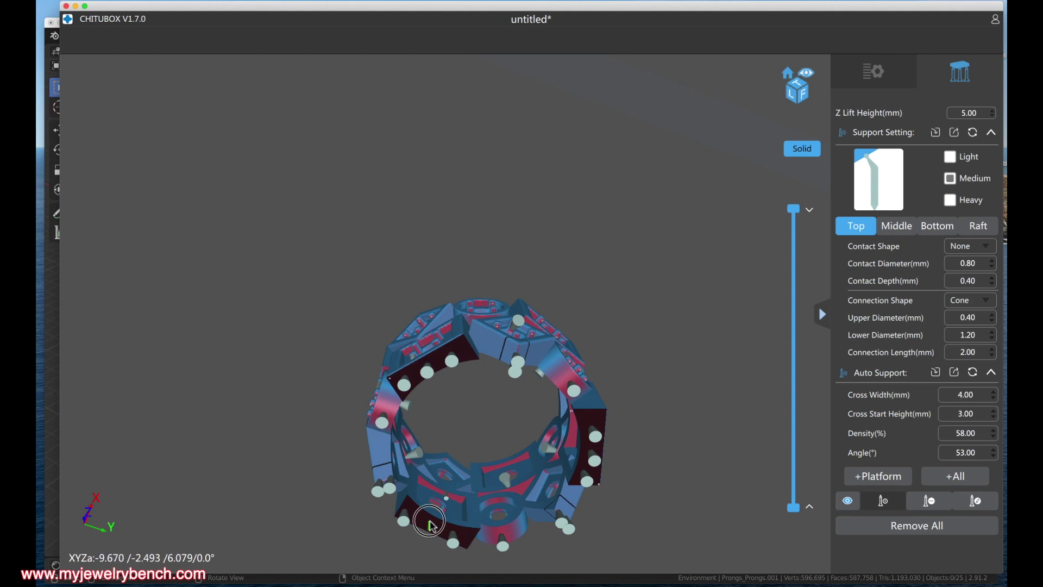
drag(430, 521, 505, 496)
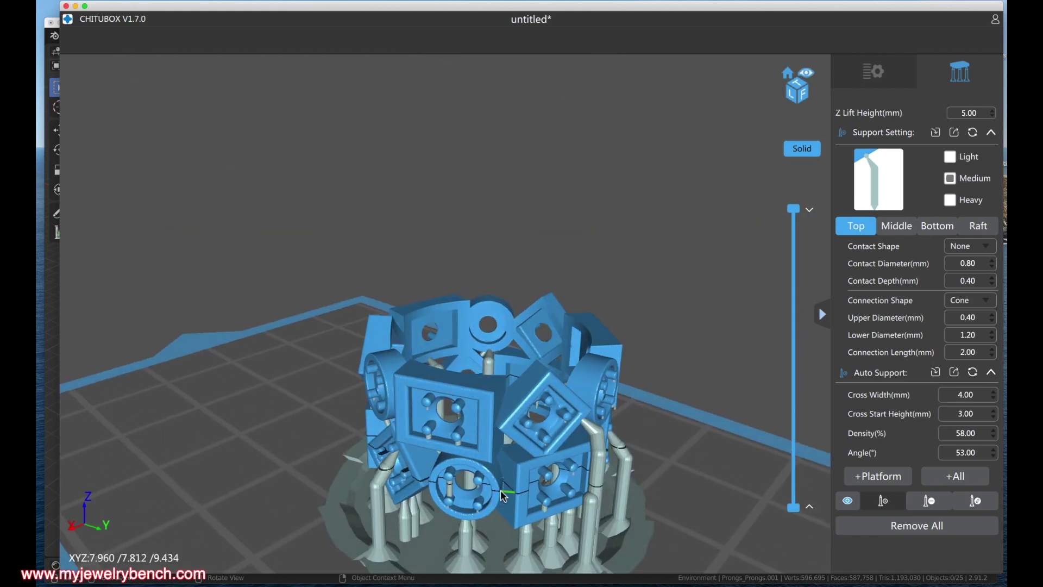
Orbit and zoom around the supported ring, then return to the main panel listing Ring style 4.obj
scroll(366, 181, down, 5)
drag(365, 217, 397, 266)
scroll(440, 330, up, 3)
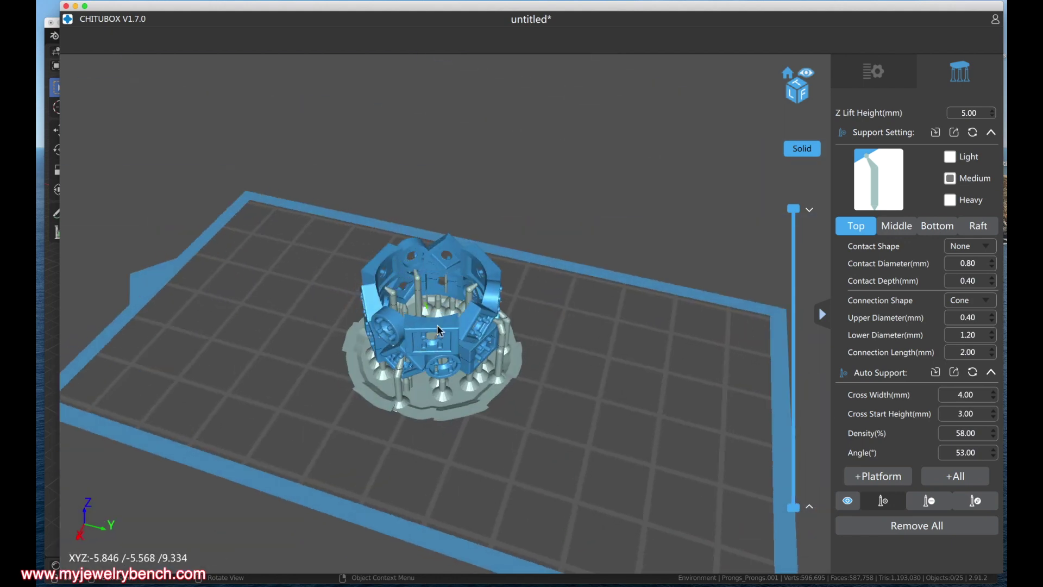
scroll(440, 330, up, 3)
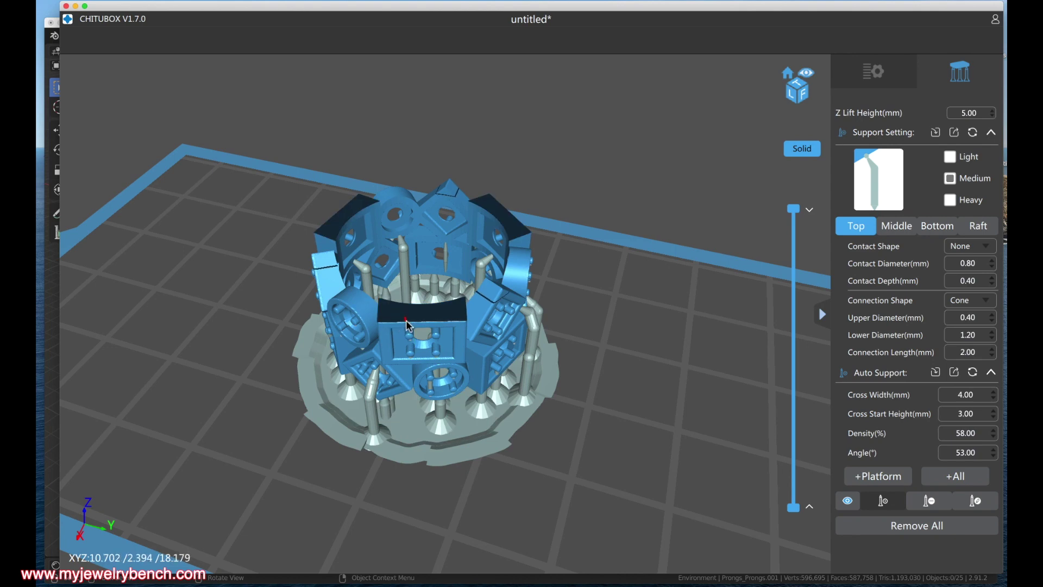
drag(451, 293, 512, 275)
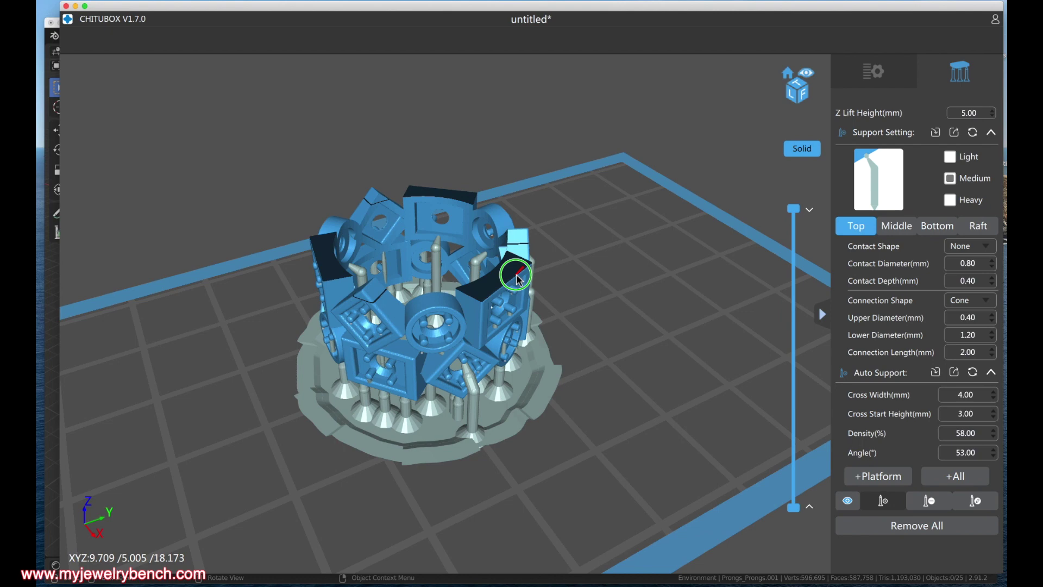
drag(380, 310, 434, 375)
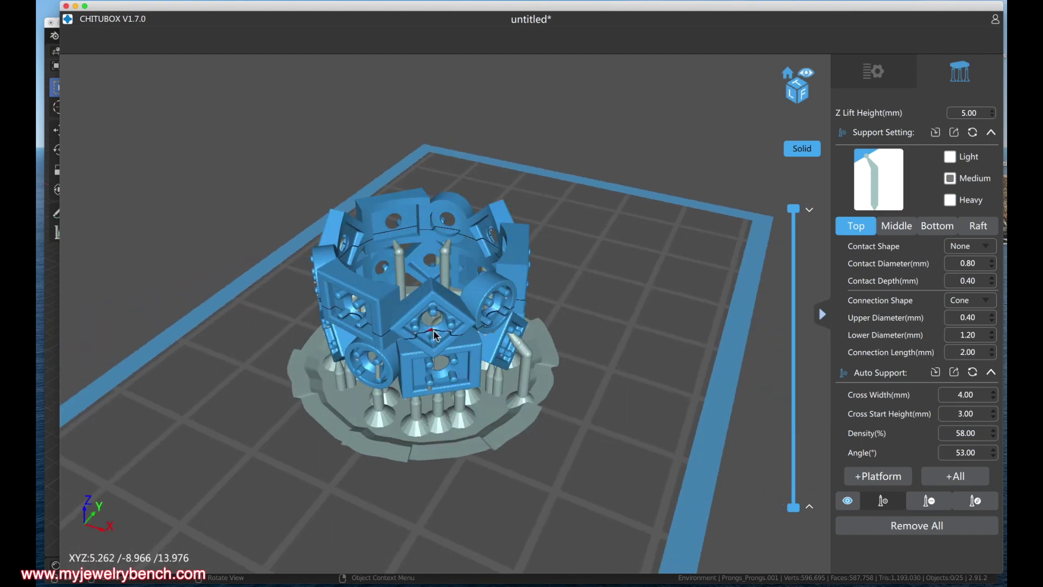
click(524, 336)
drag(525, 336, 415, 332)
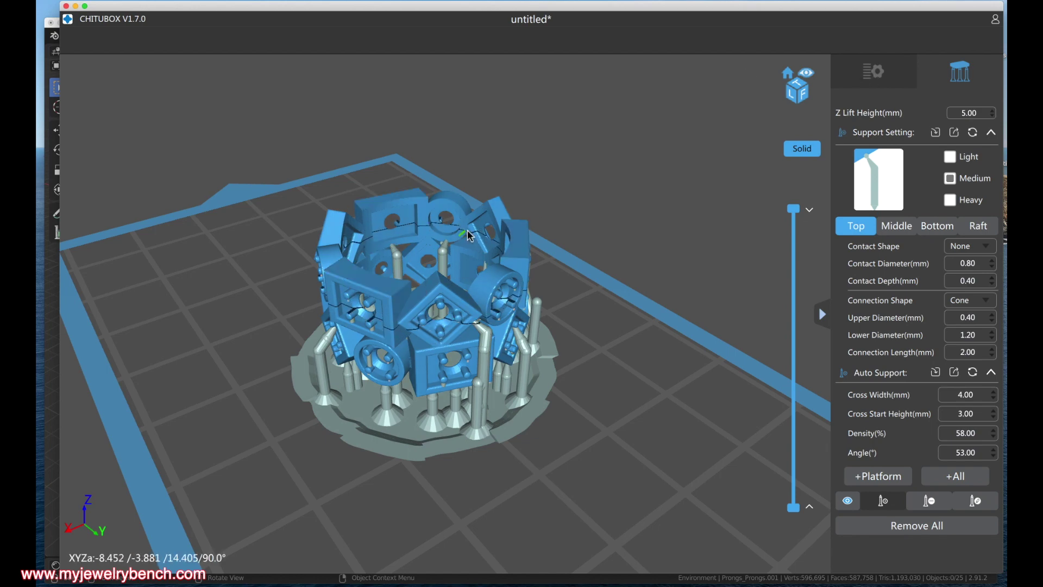
drag(522, 235, 472, 234)
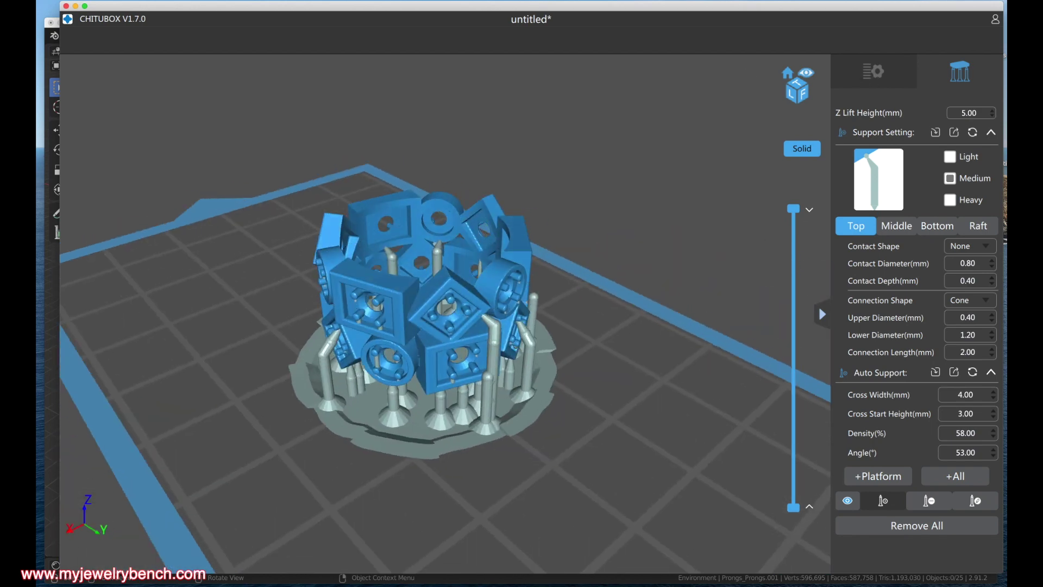
click(861, 78)
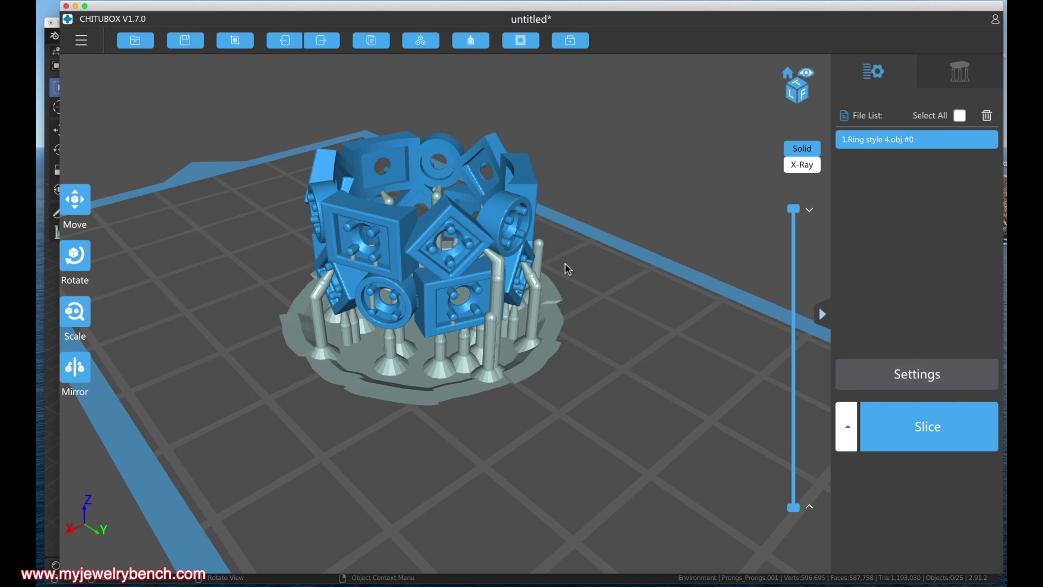
Open the Settings dialog showing the Phrozen Sonic Mini profile with Ifun Jewelry Resin
mouse_move(436, 306)
mouse_down()
mouse_move(456, 304)
mouse_move(437, 322)
mouse_up()
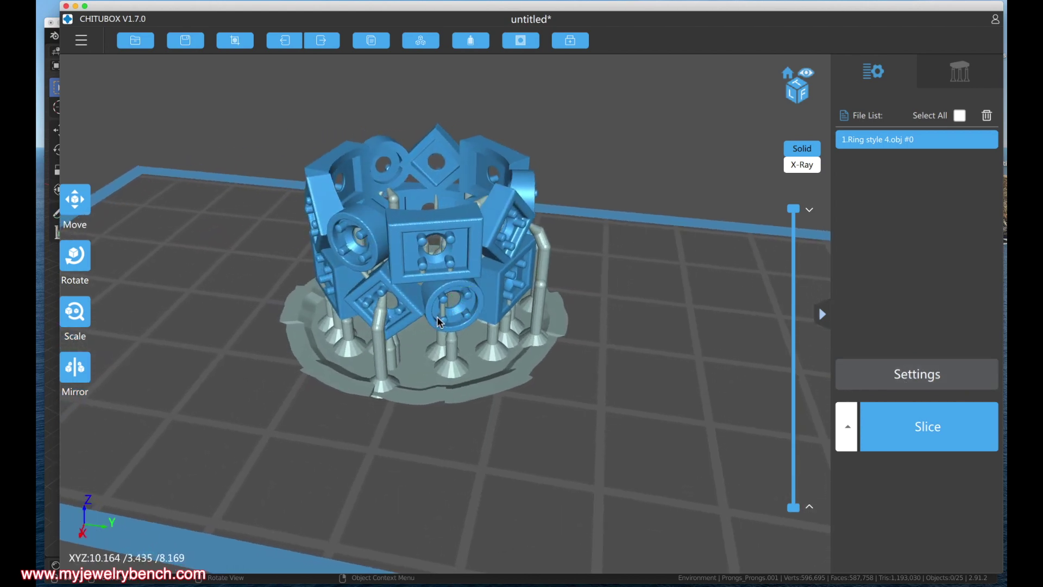
click(917, 374)
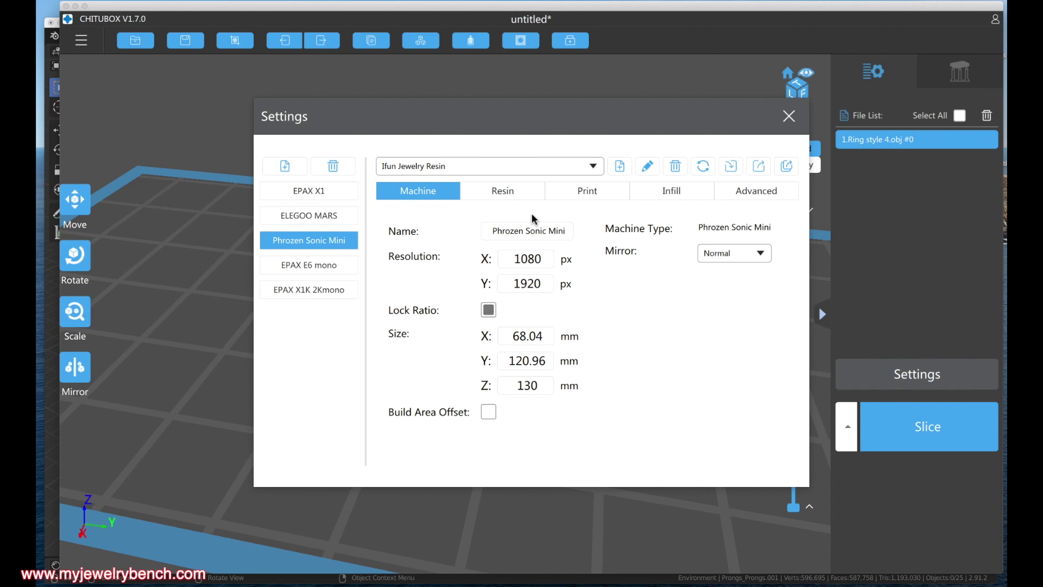
Check the Sonic Mini exposure time and advanced options, then slice the ring (2.01 ml, 1h17m14s)
click(555, 194)
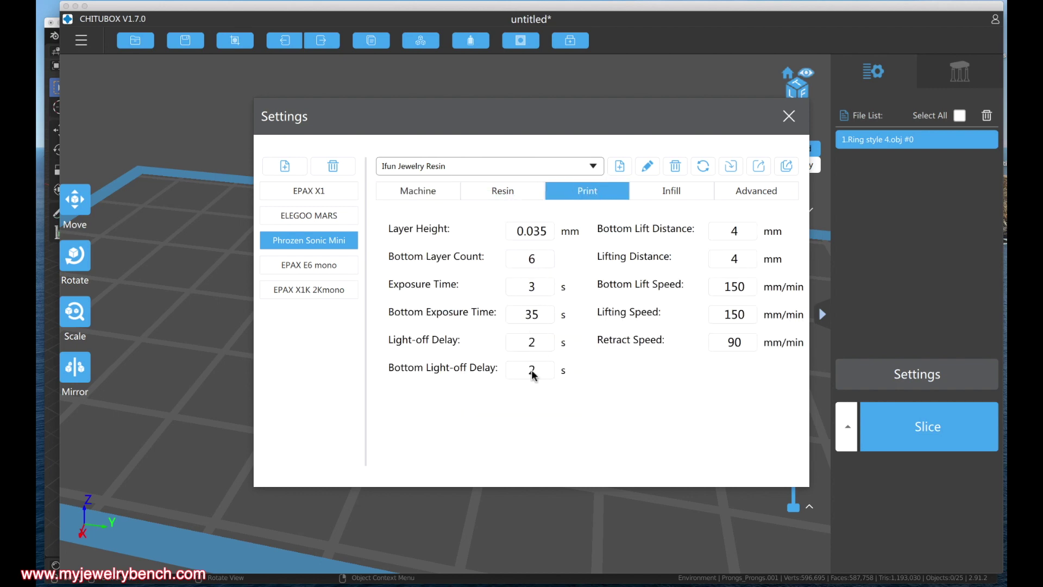
double_click(526, 291)
click(768, 189)
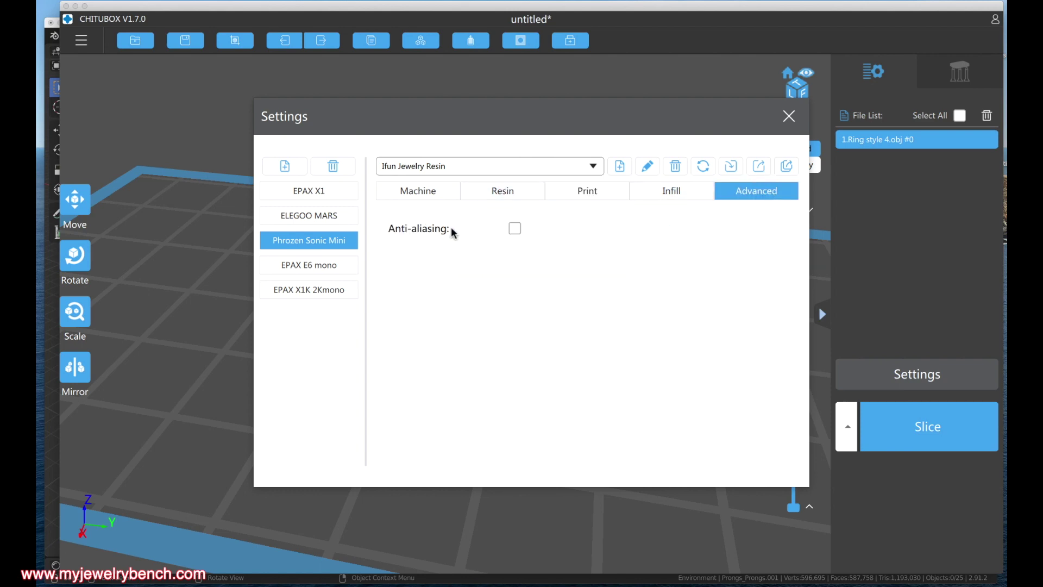
click(615, 238)
click(568, 245)
click(789, 118)
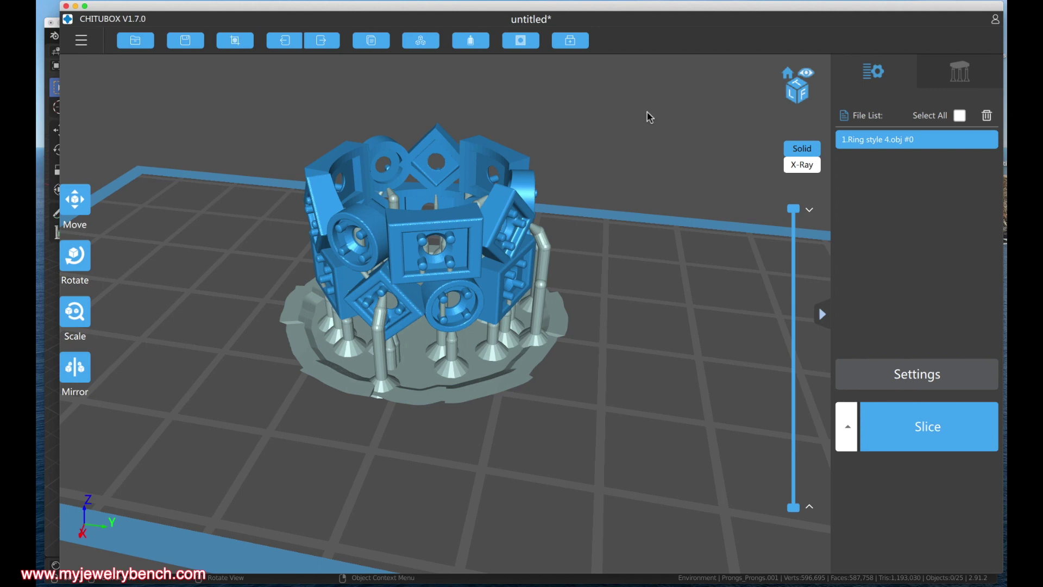
click(909, 437)
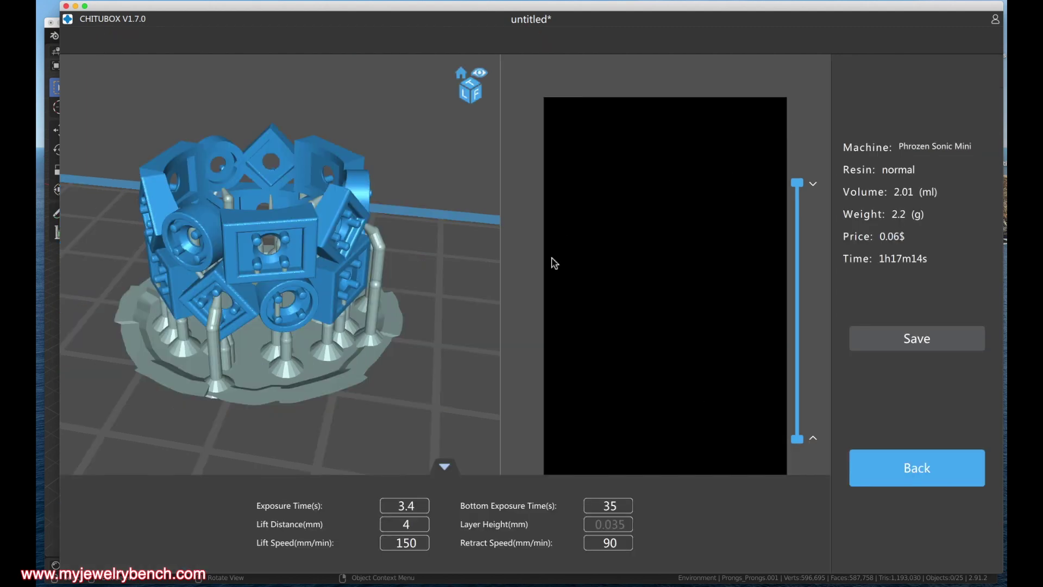
Save the sliced print to the SONICMINI drive as RingStyle4.phz, overwriting the existing copy
click(908, 342)
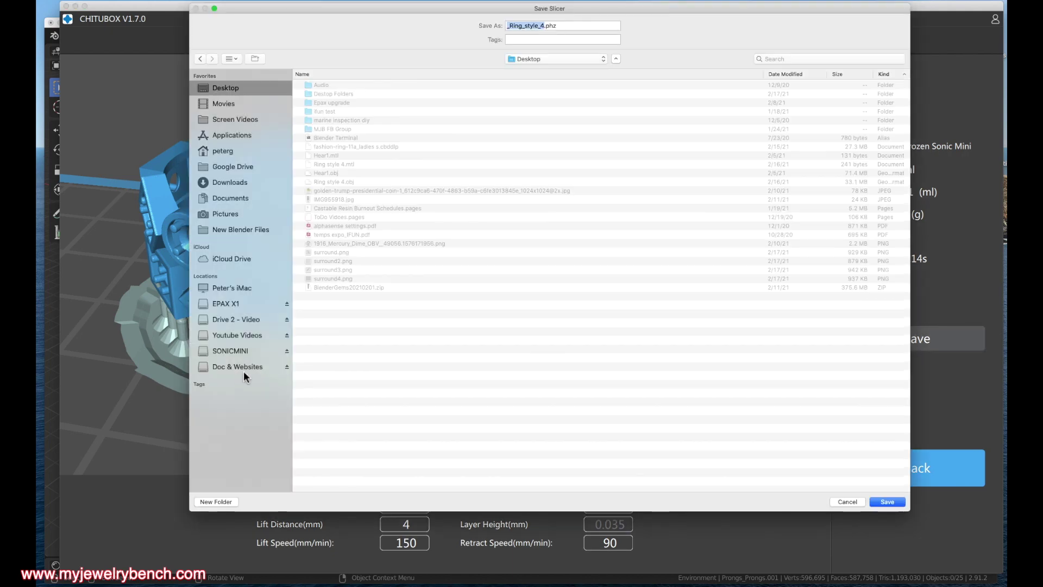
click(236, 351)
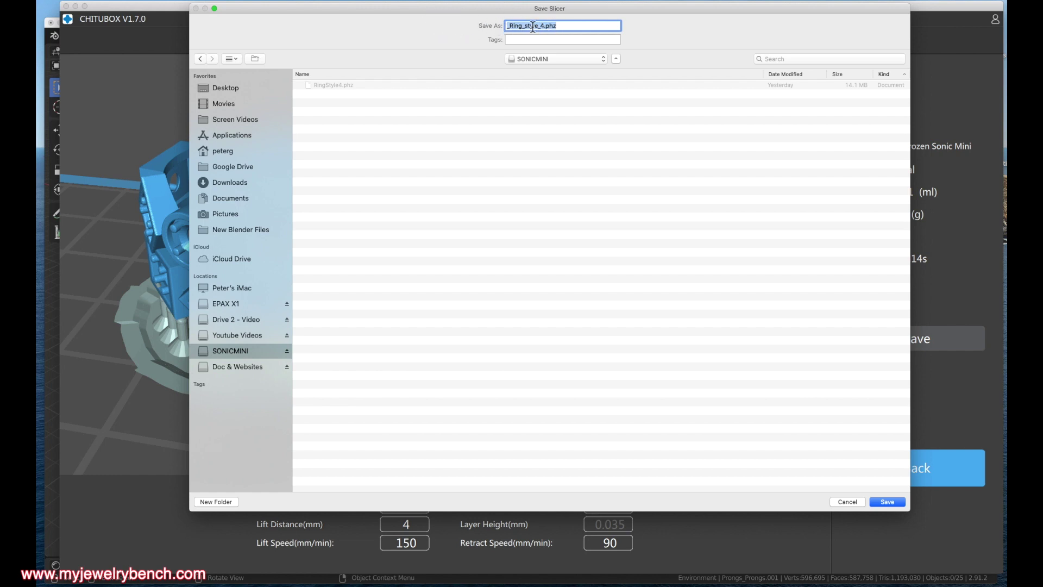
click(340, 86)
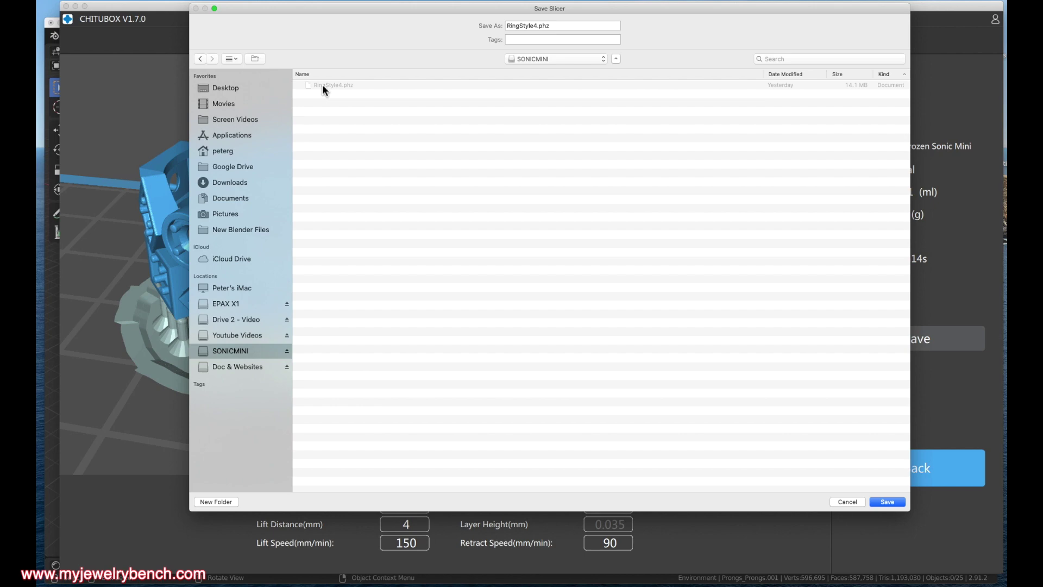
click(895, 502)
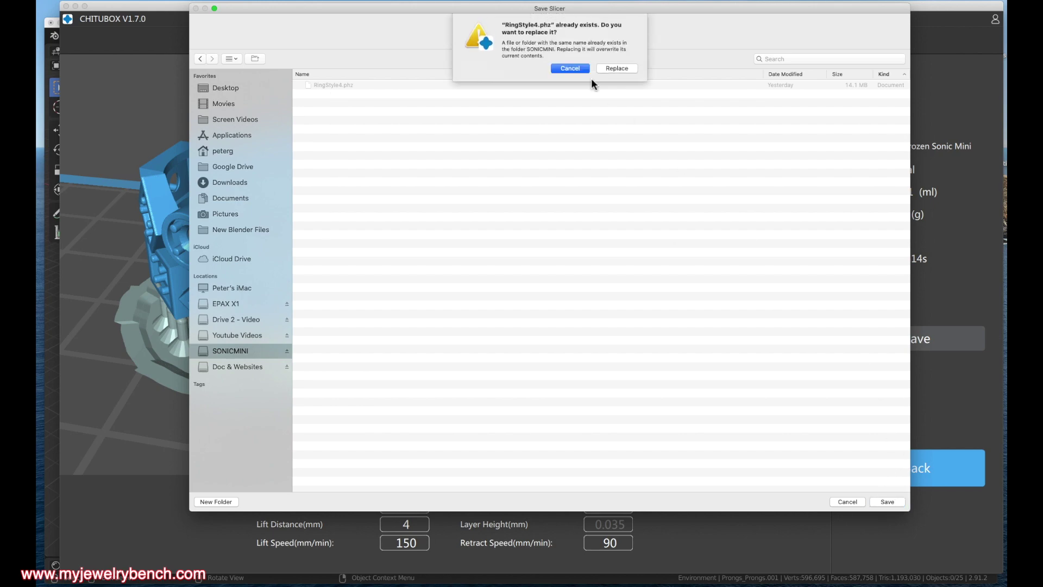
click(606, 67)
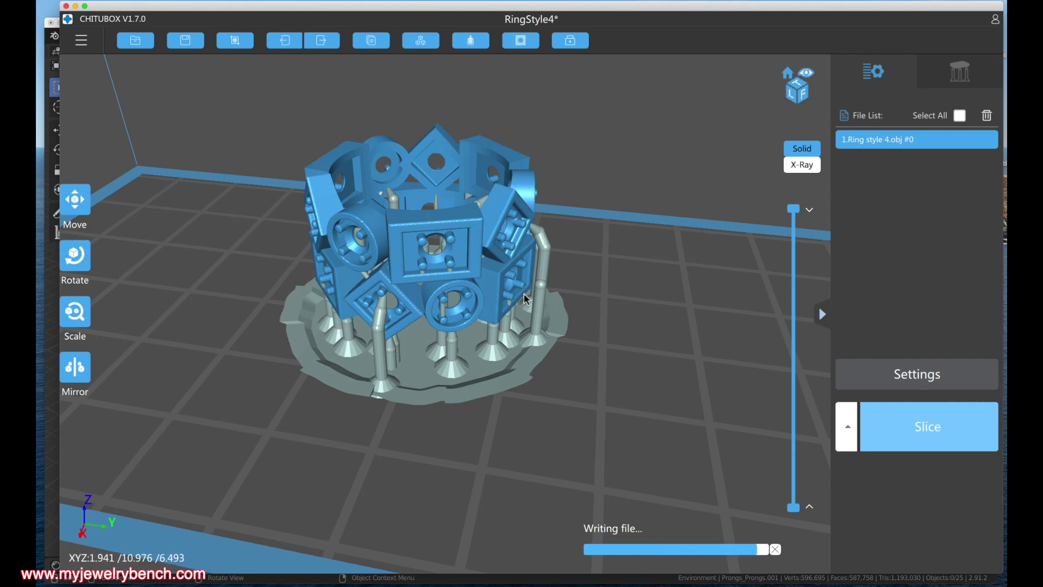
Dismiss the 'Write successfully' message and reopen the Settings dialog for the next printer
click(776, 528)
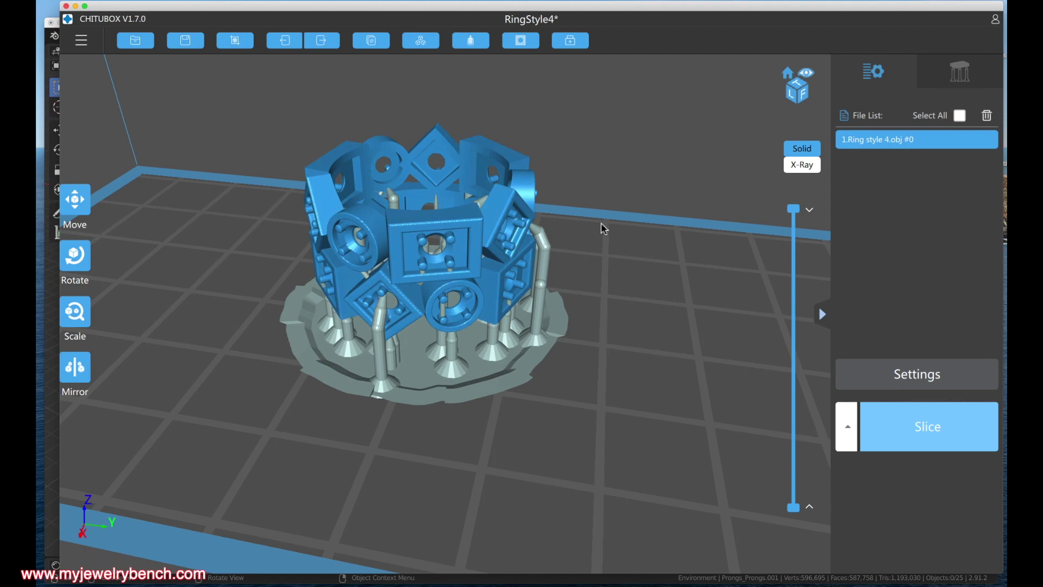
drag(577, 330, 420, 173)
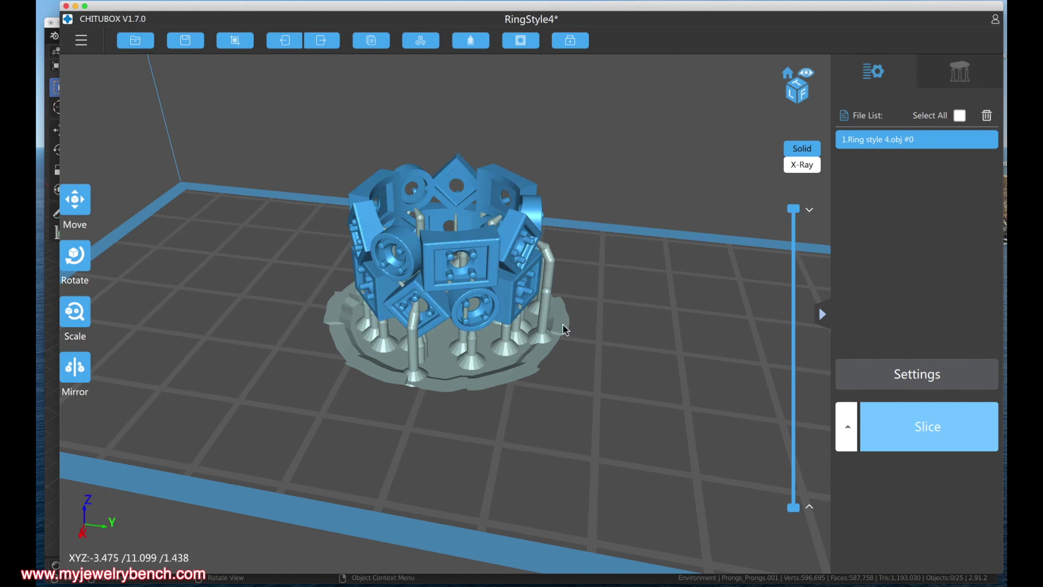
click(917, 372)
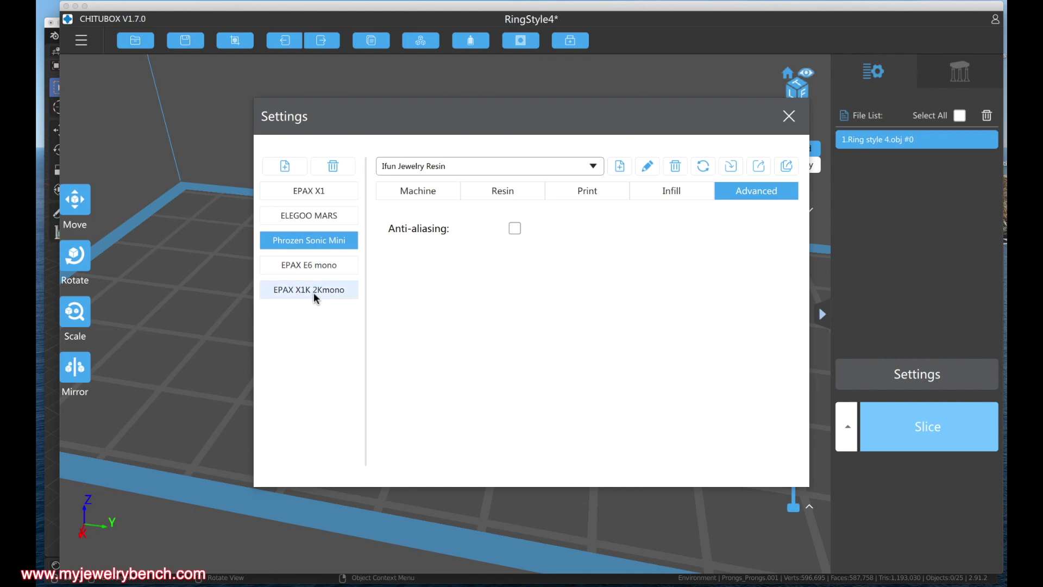
Select the EPAX X1K 2Kmono printer with the 'Profile' resin preset and view its print parameters
click(314, 288)
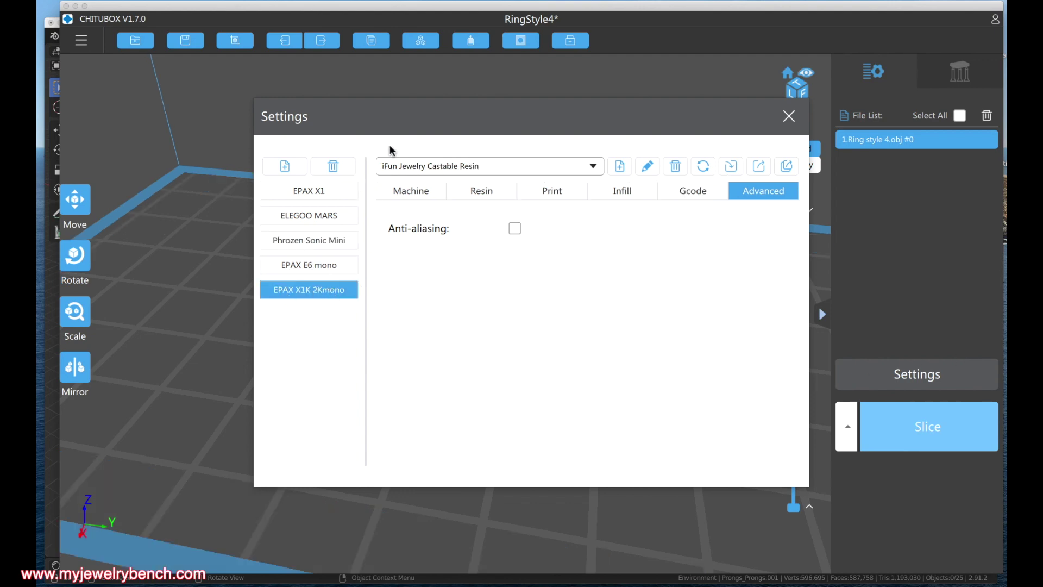
click(518, 169)
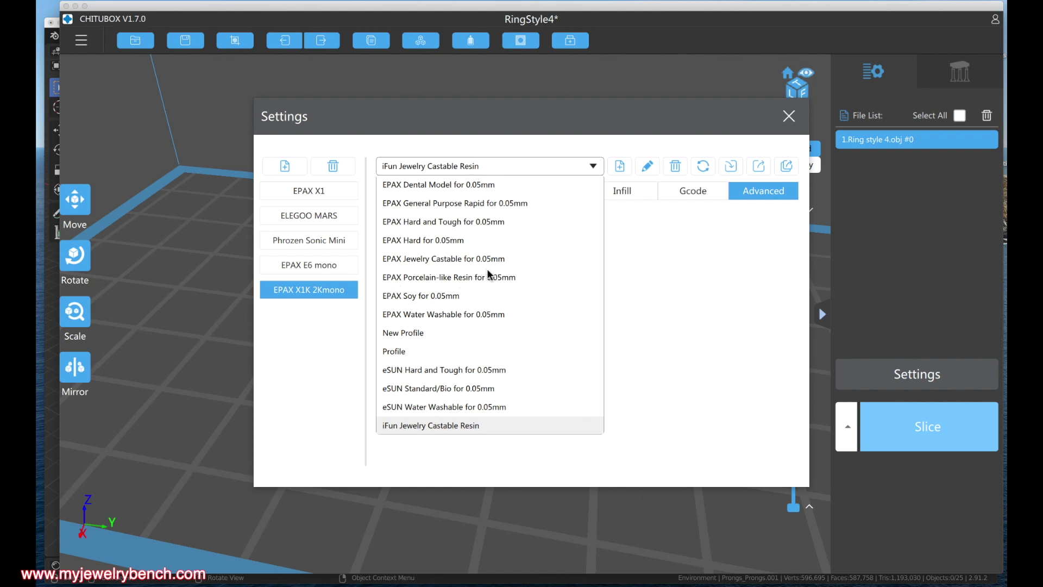
scroll(473, 354, down, 1)
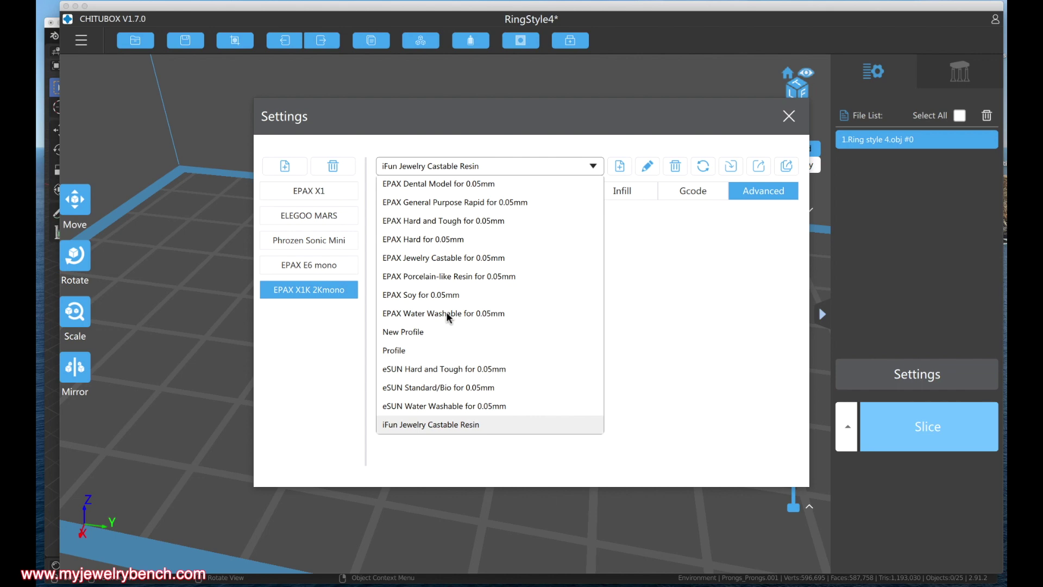
scroll(456, 193, up, 1)
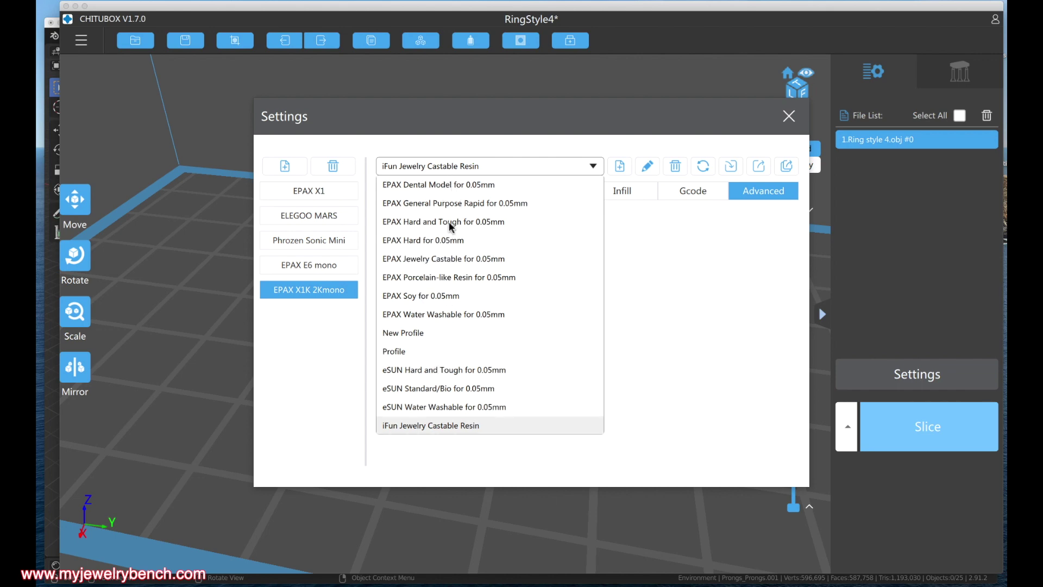
scroll(532, 239, down, 1)
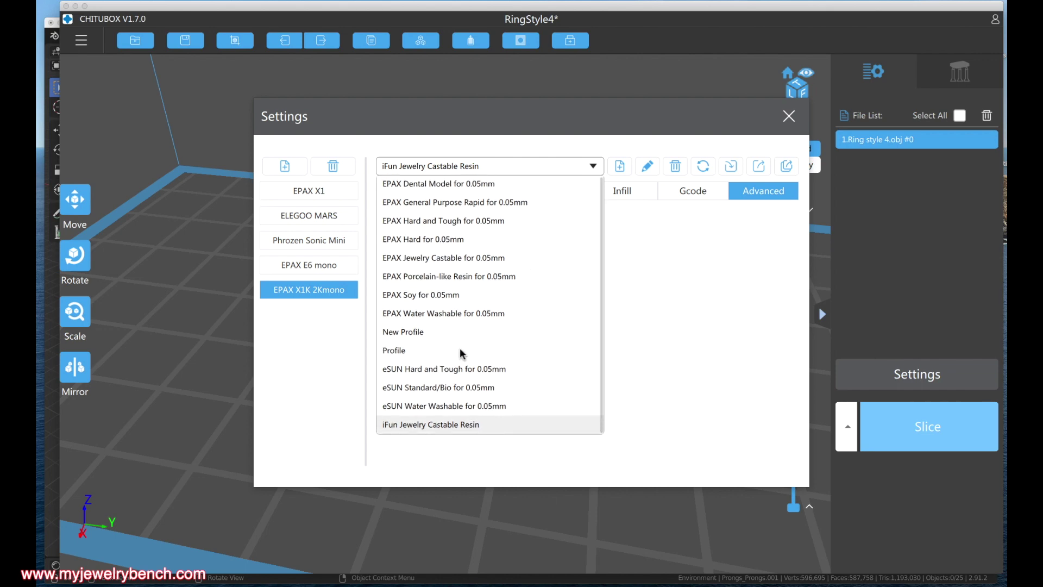
scroll(425, 352, up, 1)
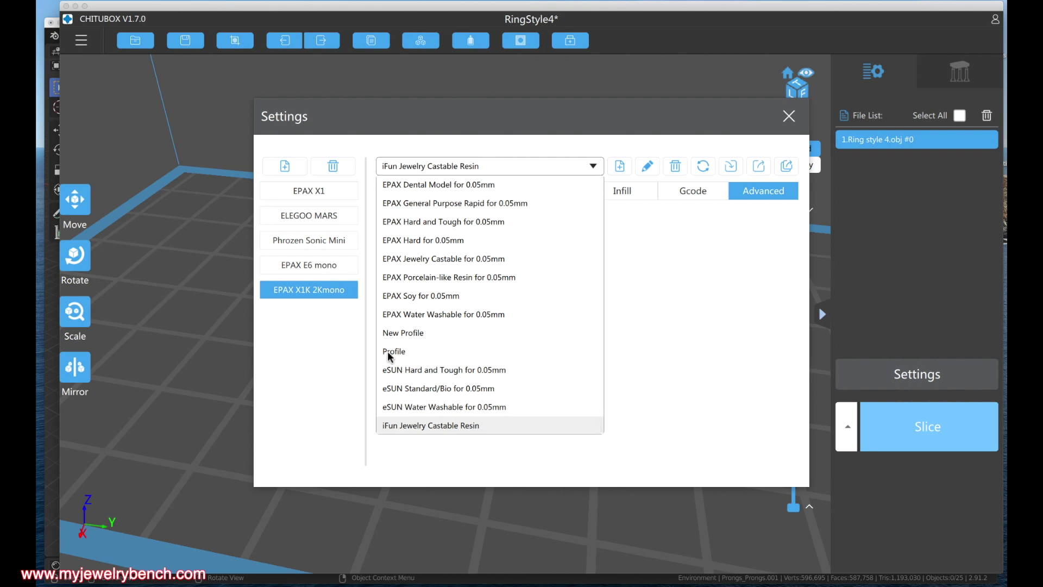
click(394, 352)
click(581, 195)
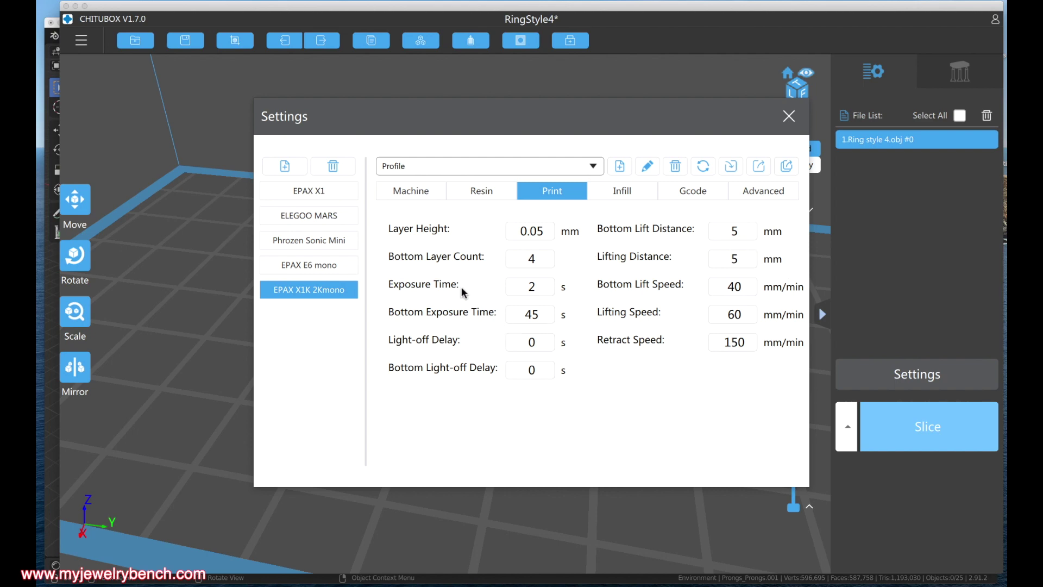
Set bottom exposure to 30 s, bottom layer count to 6, and layer height to 0.035 mm
double_click(531, 319)
text(30)
double_click(532, 263)
text(6)
double_click(545, 237)
text(35)
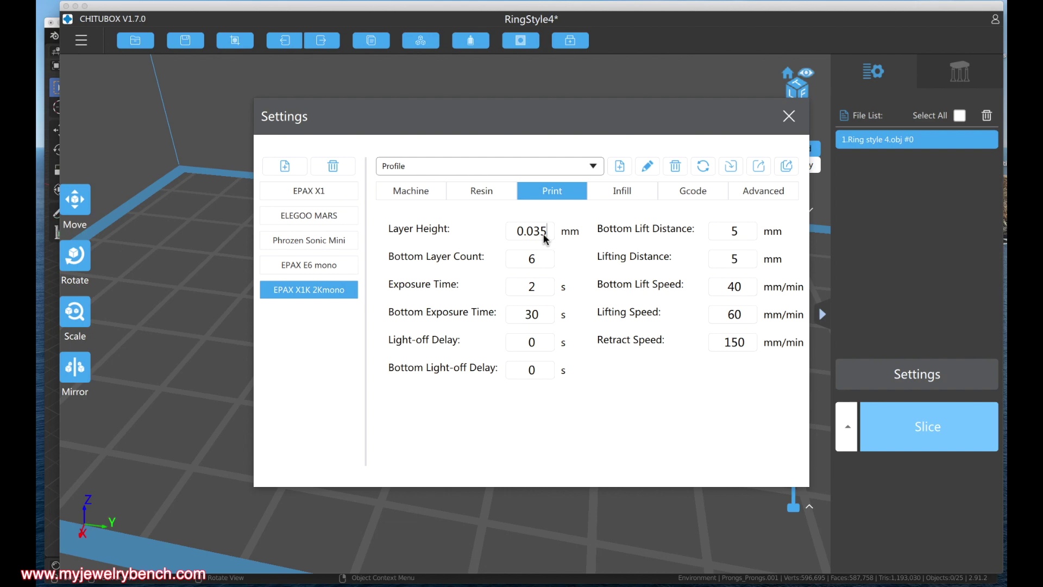
Set both light-off delays to 1 s and retract speed to 80, leaving anti-aliasing unchecked
double_click(532, 343)
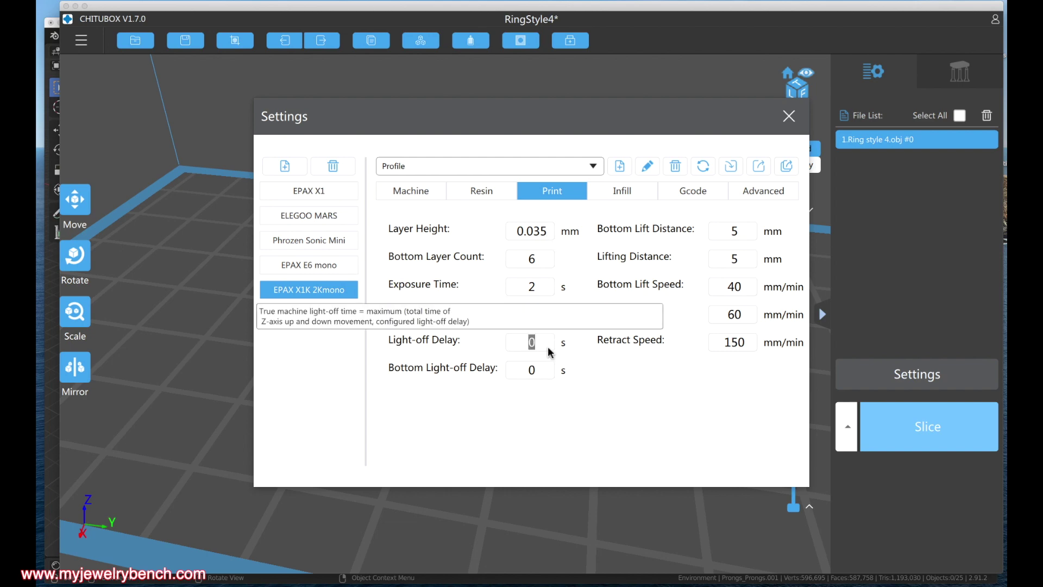
text(1111111)
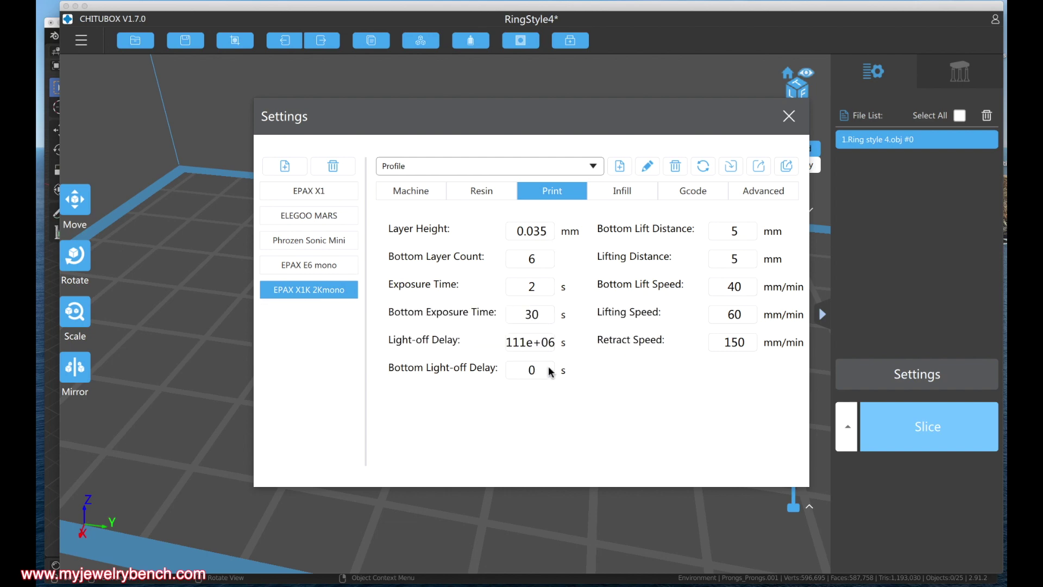
click(534, 346)
double_click(545, 347)
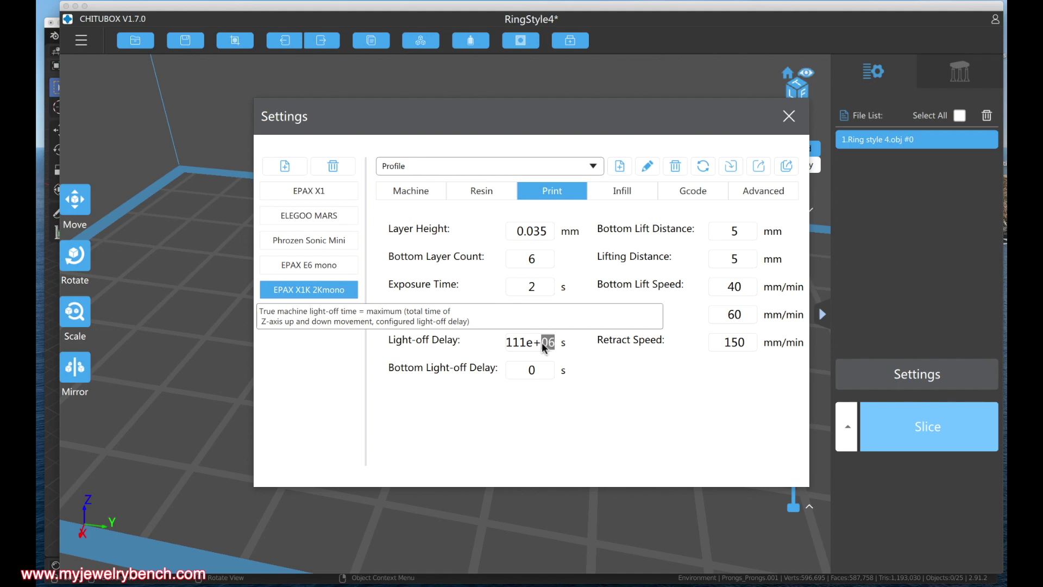
text(0)
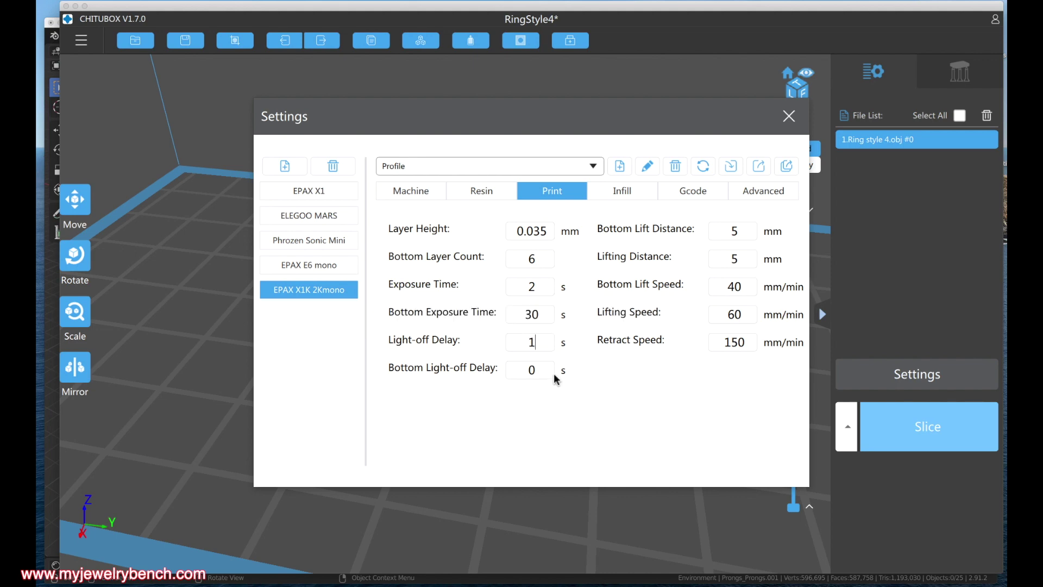
double_click(533, 372)
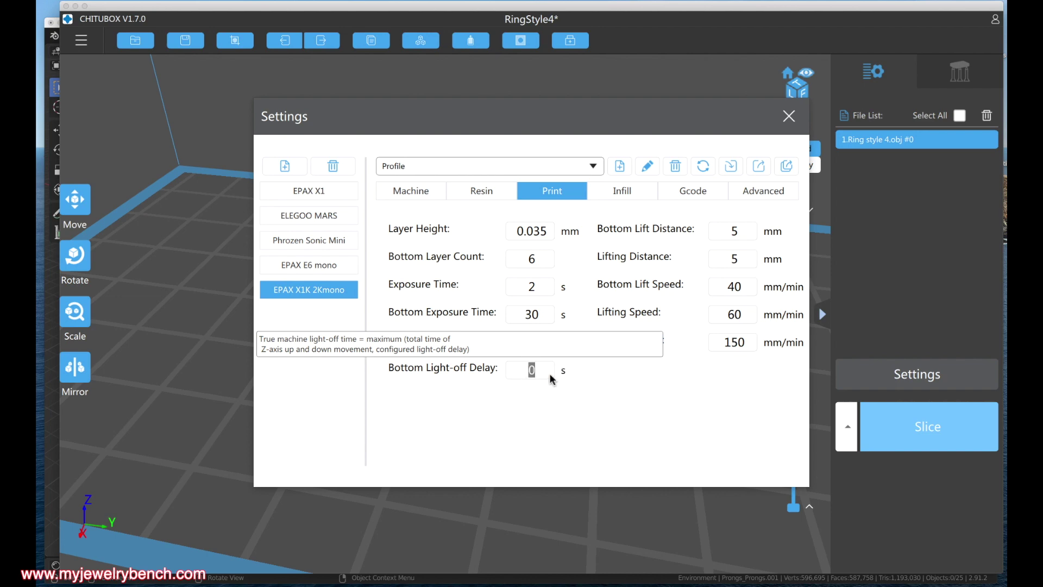
text(1)
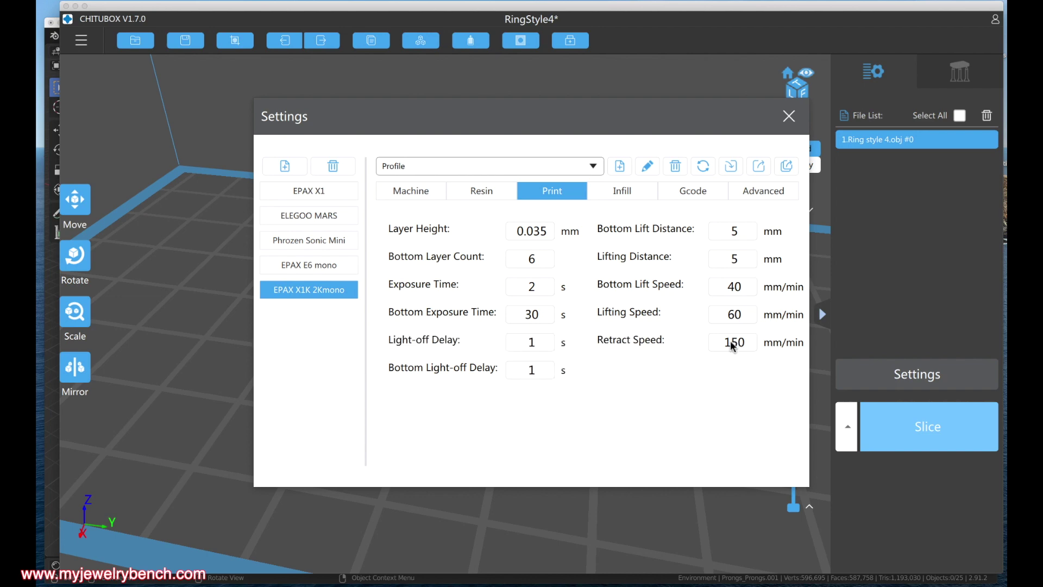
double_click(753, 349)
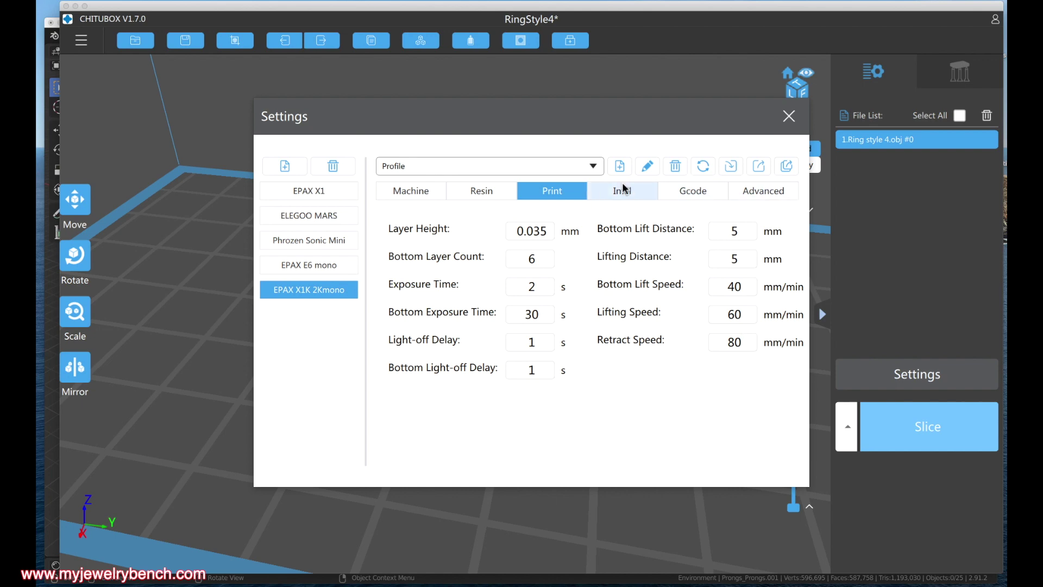
click(739, 202)
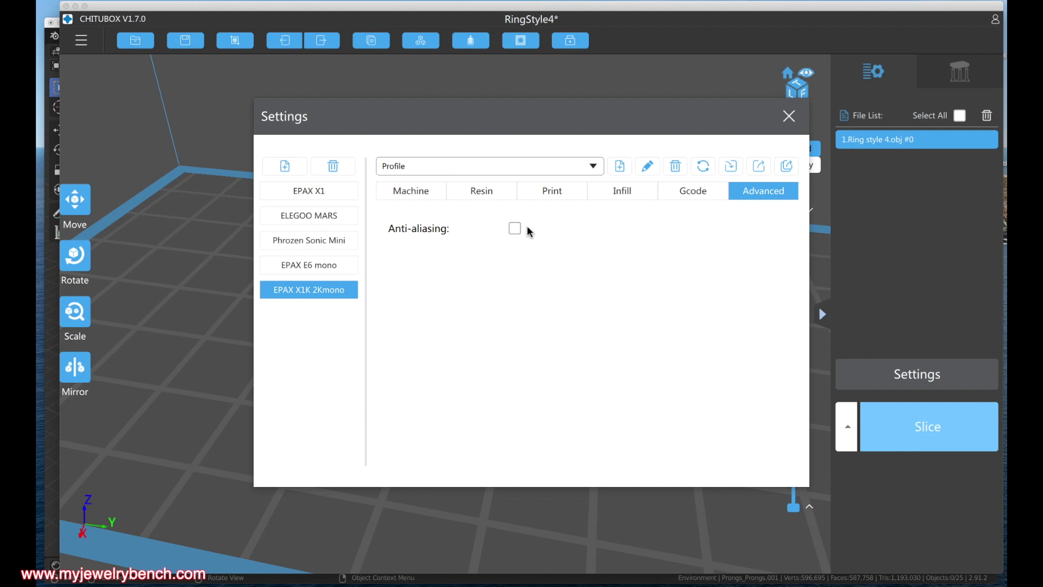
Close Settings and slice the ring for the EPAX X1K 2Kmono (1h45m26s print time)
click(789, 116)
drag(435, 303, 421, 314)
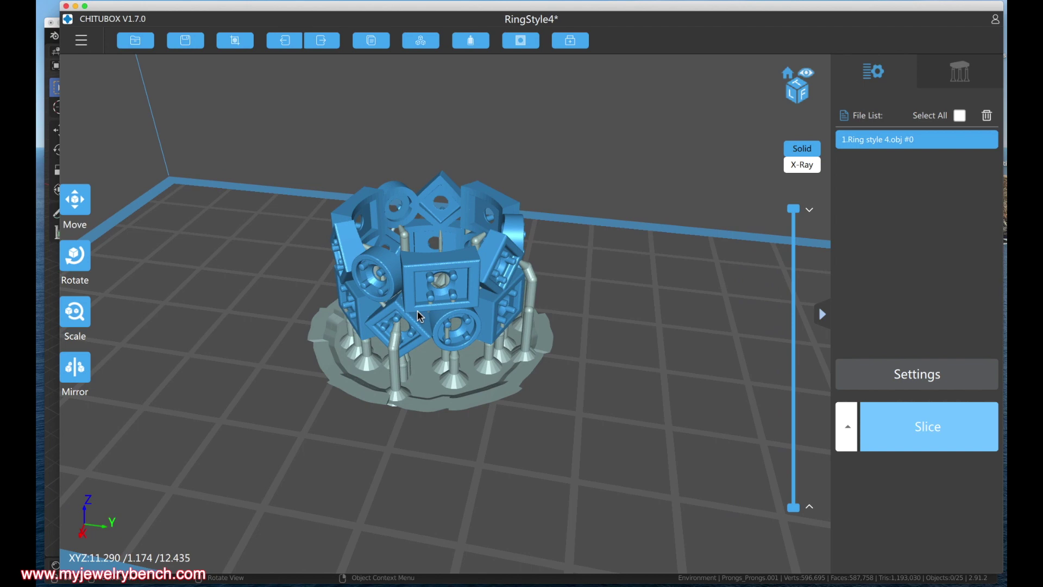
click(913, 434)
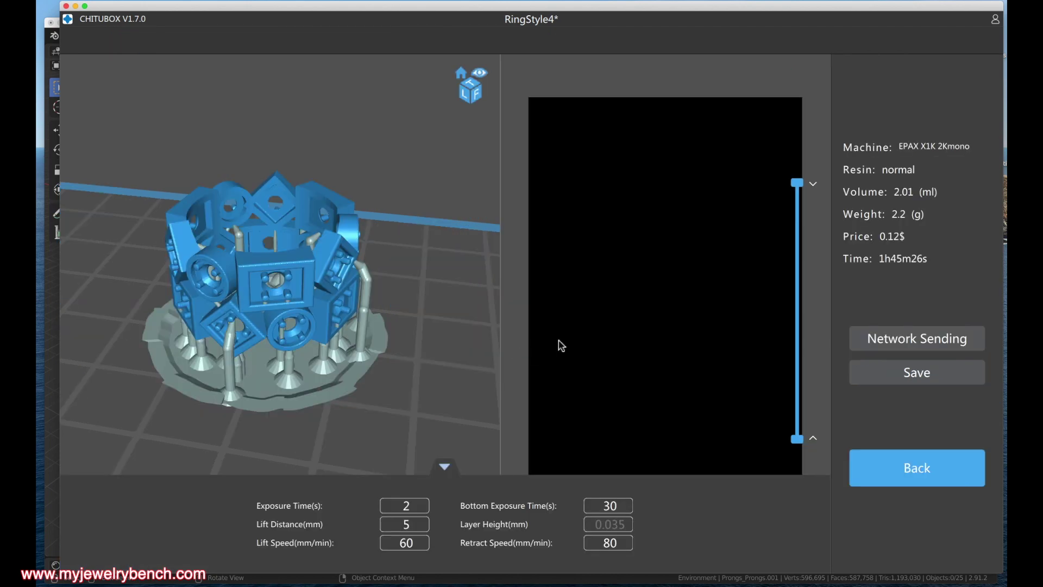
Save the sliced file as _Ring_style_4.ctb on the EPAX X1 drive, replacing the older file
click(937, 376)
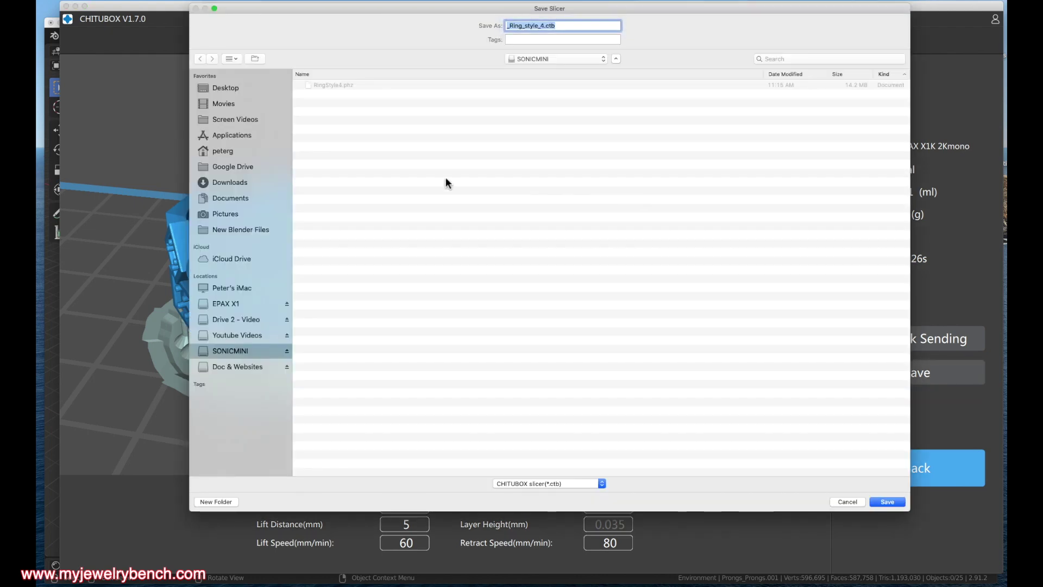
click(228, 302)
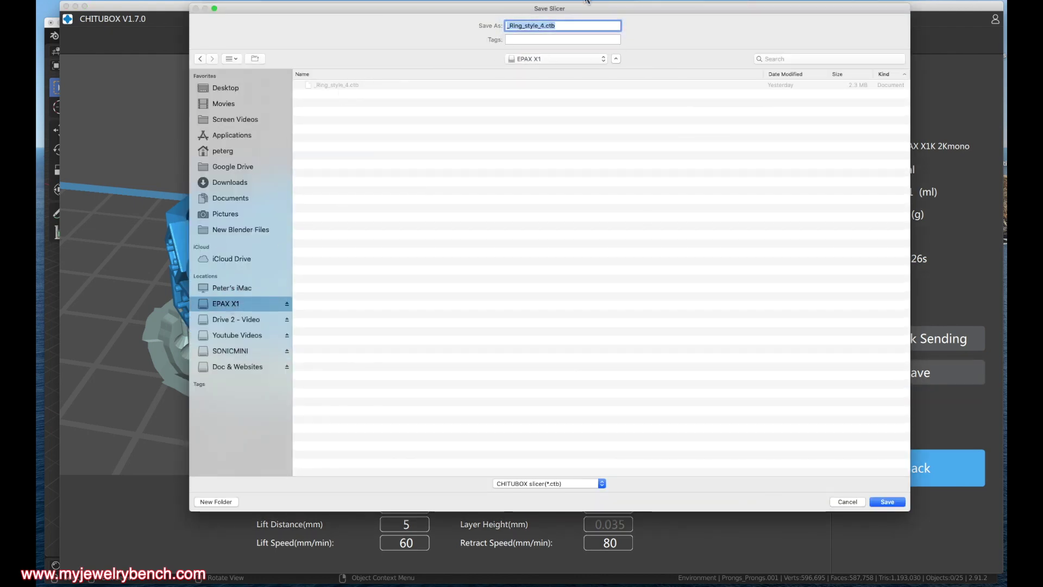
click(888, 501)
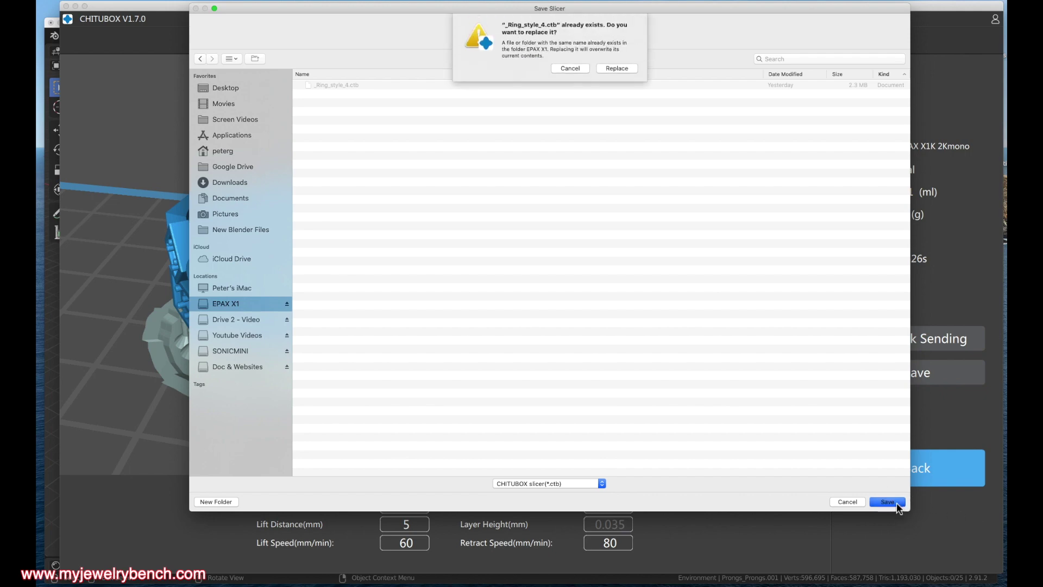
click(620, 69)
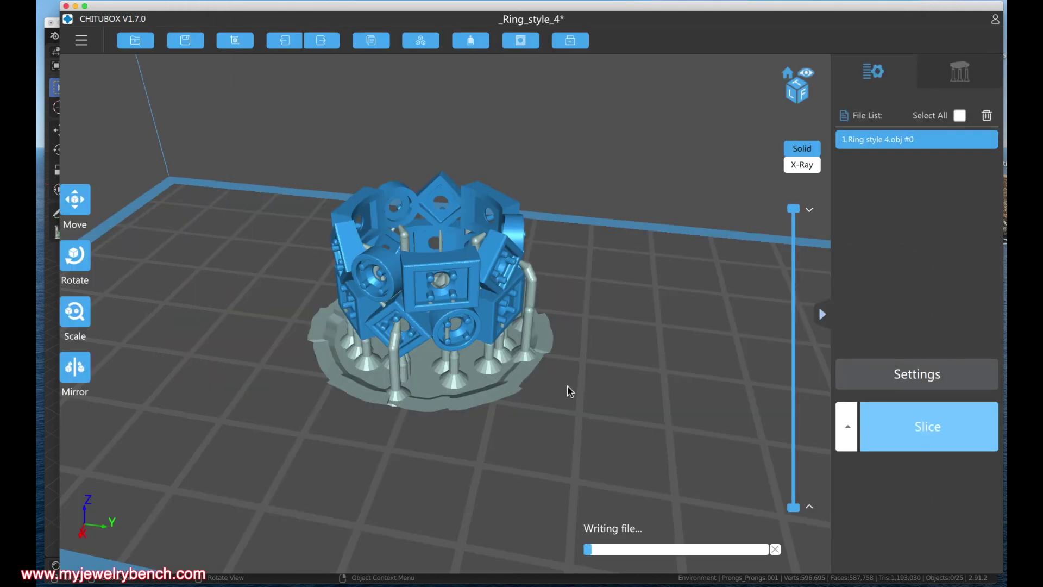